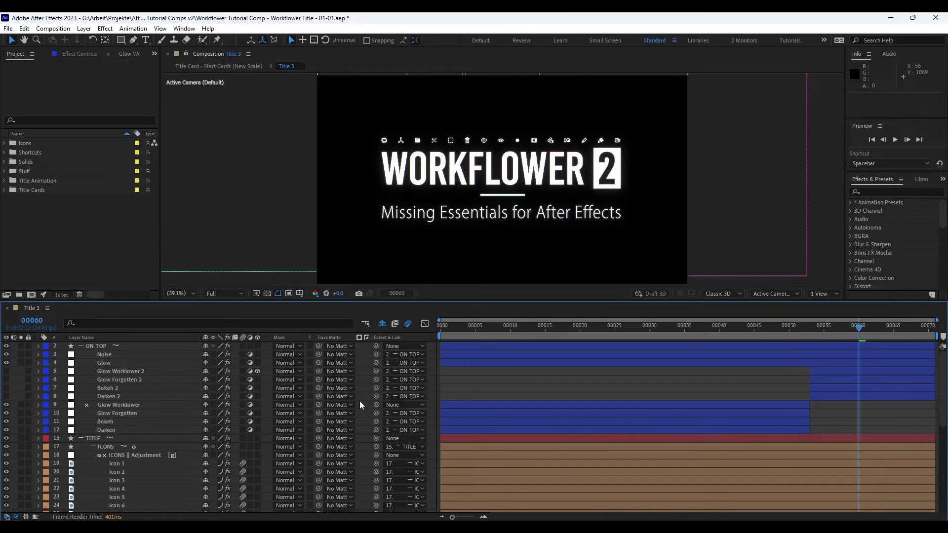
- Switch from After Effects to File Explorer's Workflower v2.0 release folder, which holds eight items
key("alt+Tab")
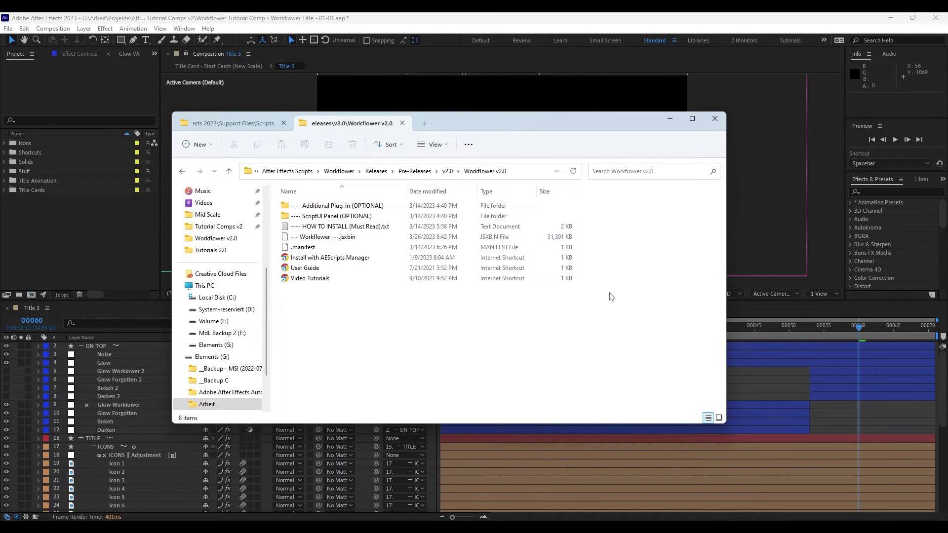
- Open the AEScripts Manager install page in Chrome, look through it, then minimize the browser
double_click(391, 258)
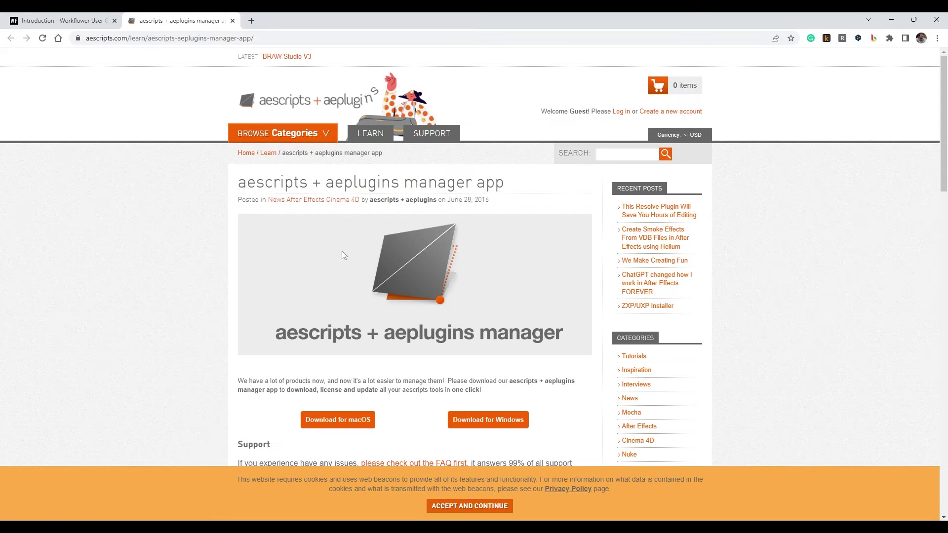
scroll(154, 271, "down", 1)
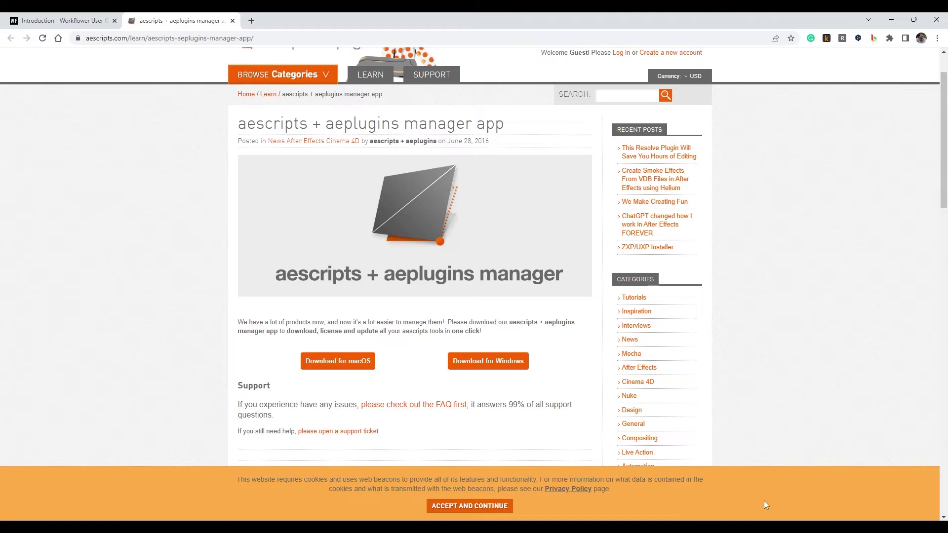
left_click(891, 20)
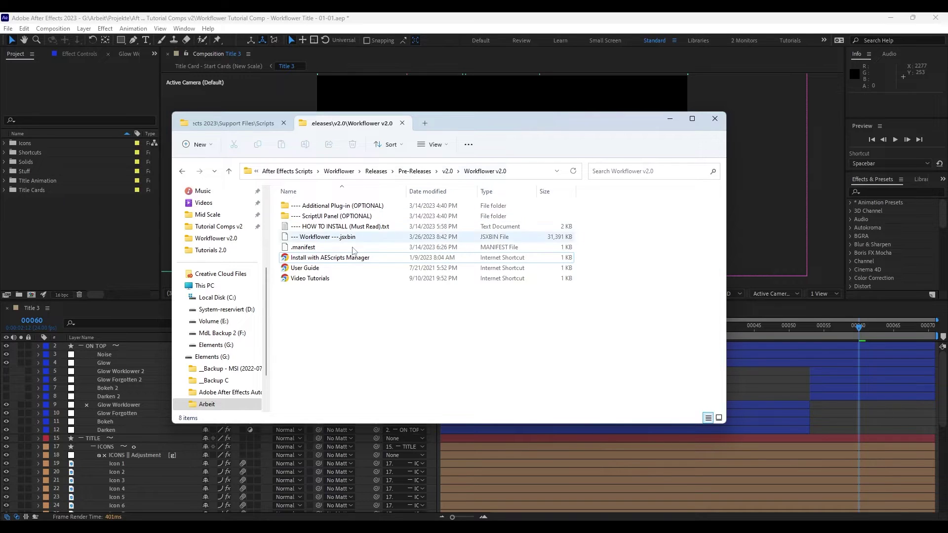
- Copy '--- Workflower ---.jsxbin' and paste it into After Effects 2023's Support Files\Scripts folder
left_click(388, 242)
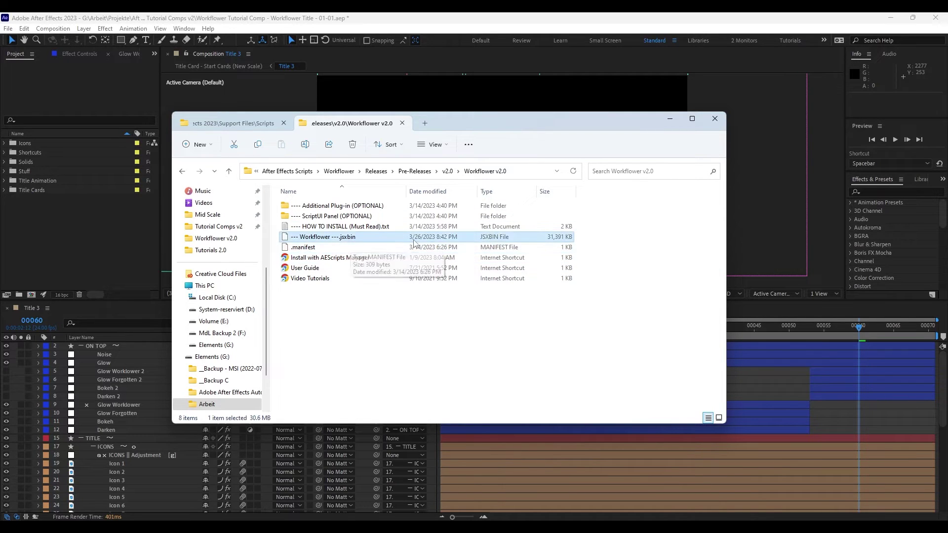
left_click(363, 242)
right_click(402, 243)
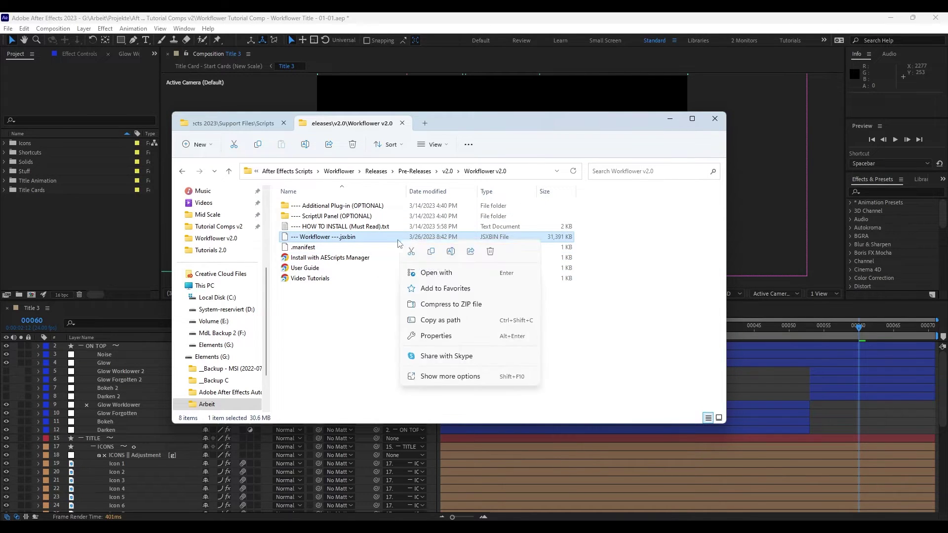
left_click(433, 253)
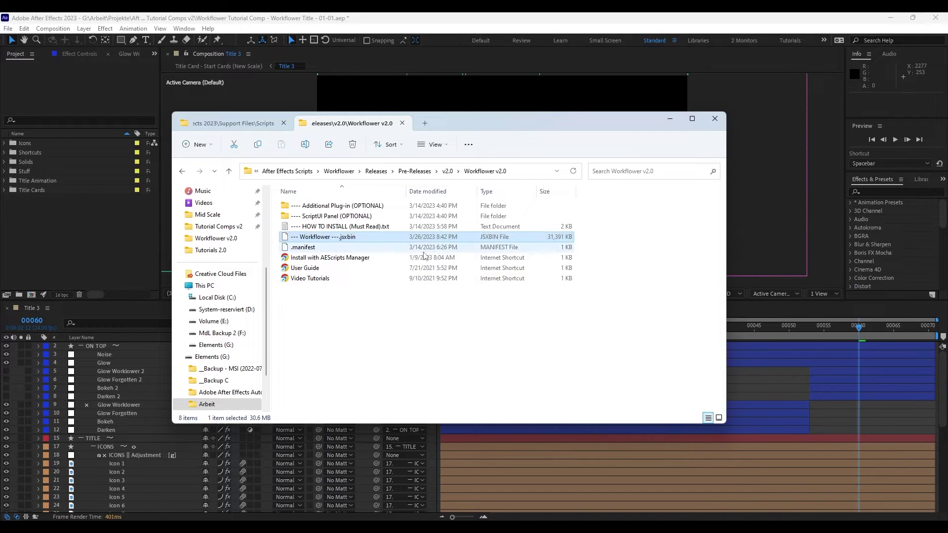
left_click(262, 125)
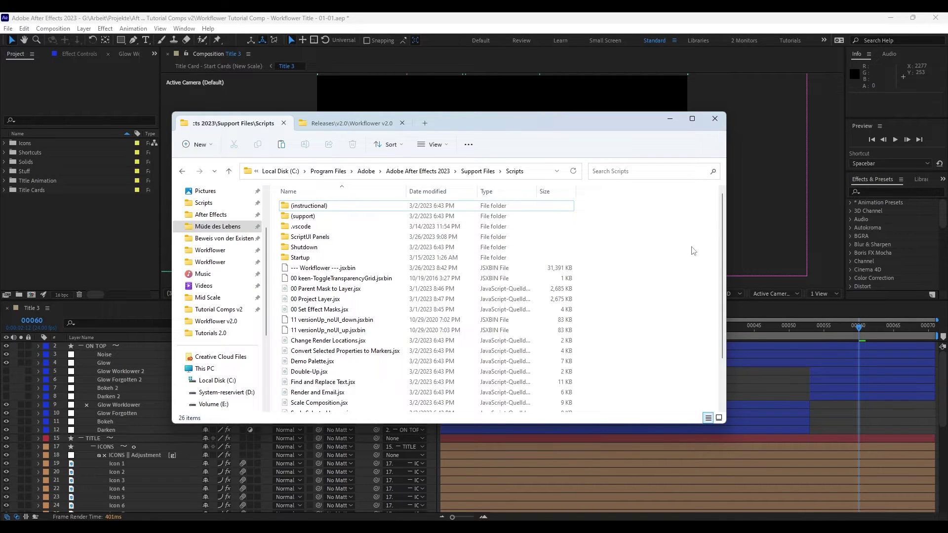
left_click(542, 174)
left_click(311, 171)
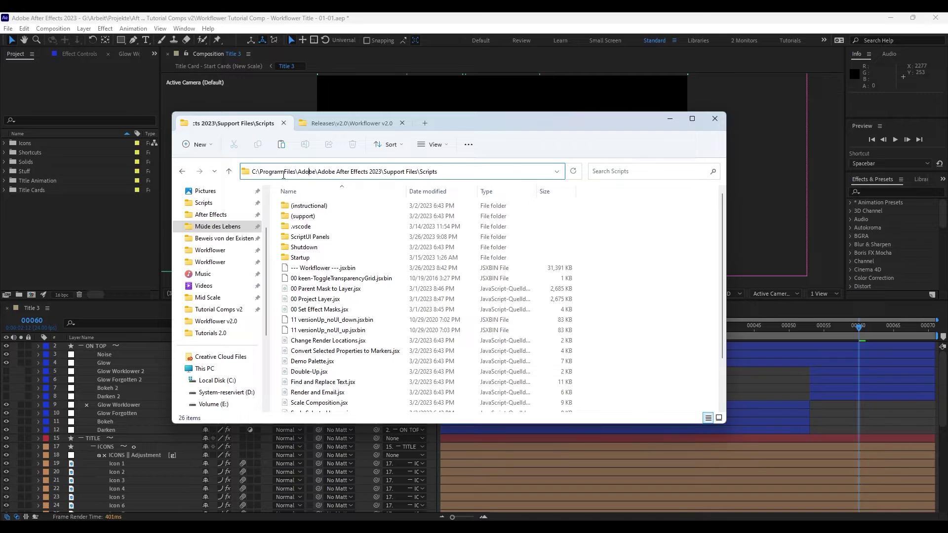
left_click_drag(271, 172, 438, 172)
left_click(617, 241)
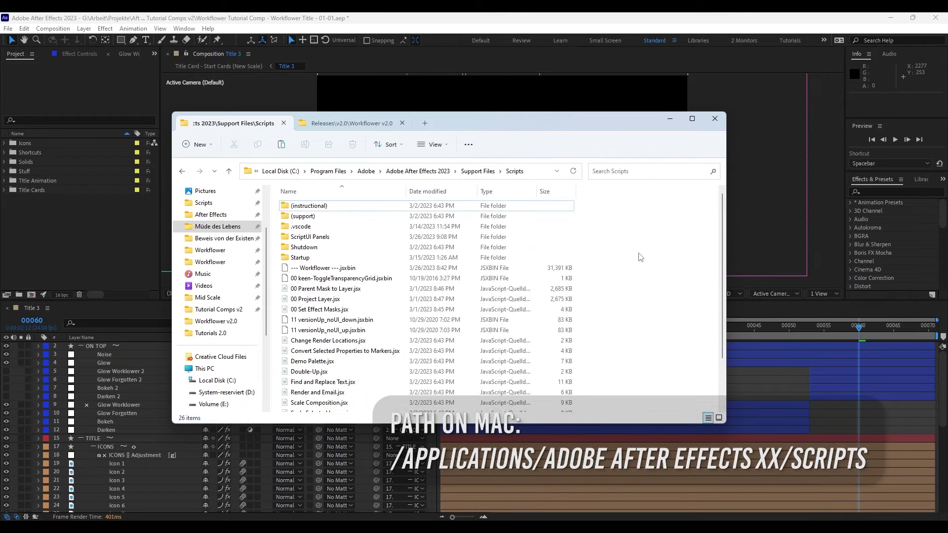
right_click(607, 231)
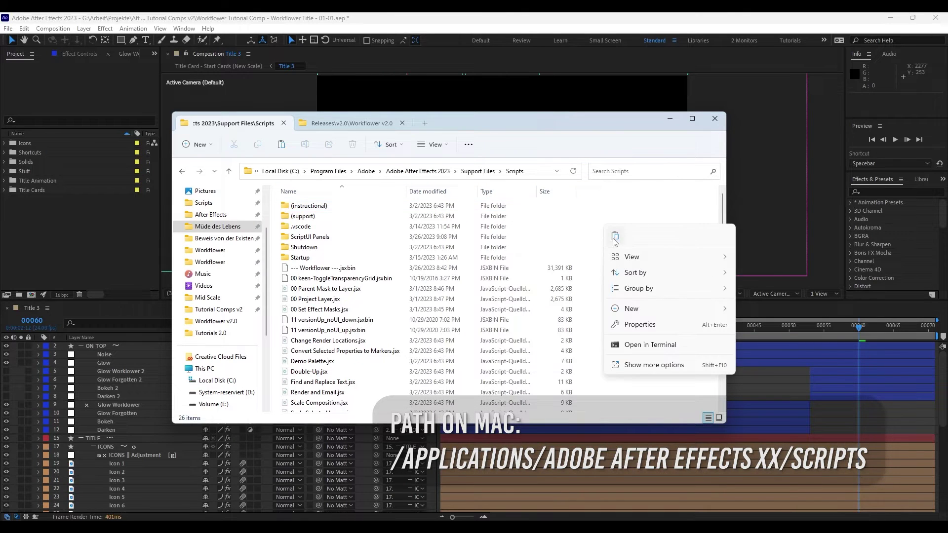
left_click(309, 269)
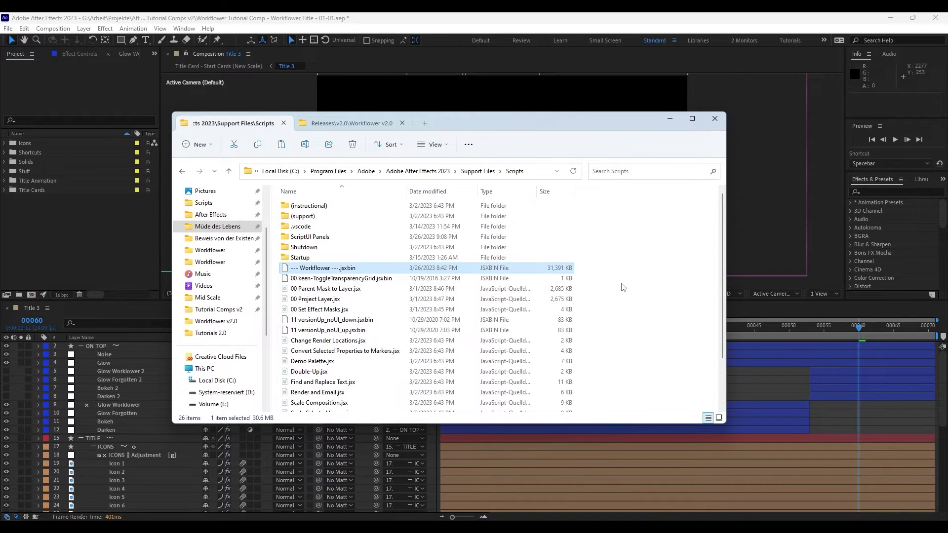
left_click(359, 127)
- Copy Workflower ScriptUI Panel.jsxbin from 'ScriptUI Panel (OPTIONAL)' into Scripts\ScriptUI Panels
left_click(415, 322)
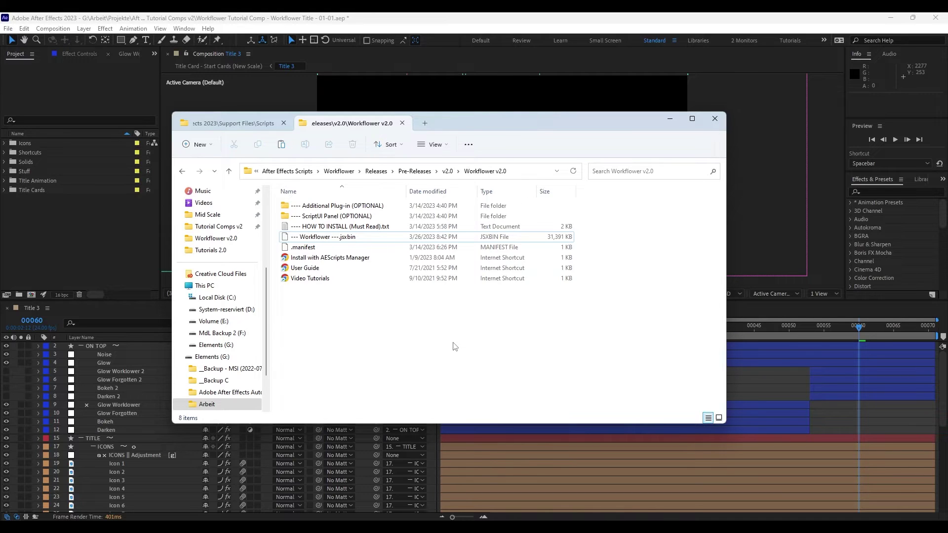
double_click(316, 216)
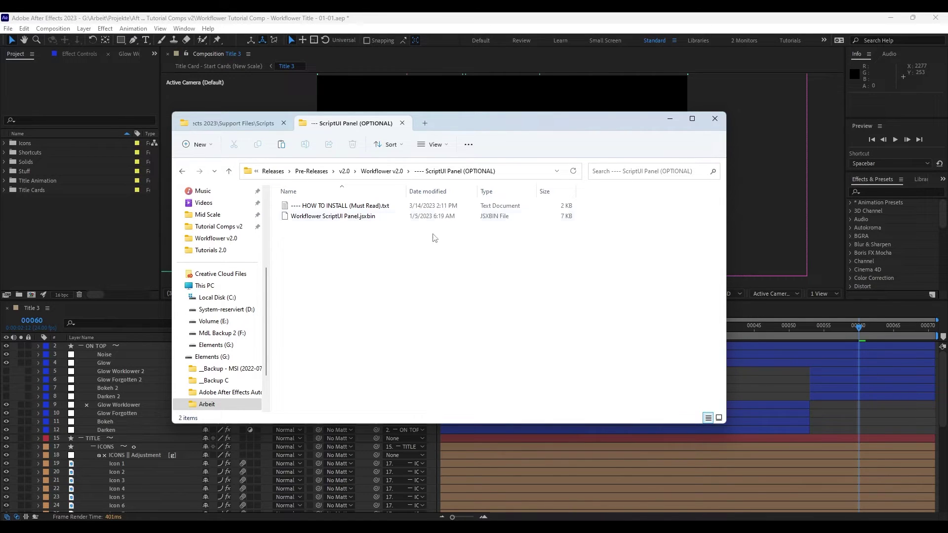
left_click(435, 218)
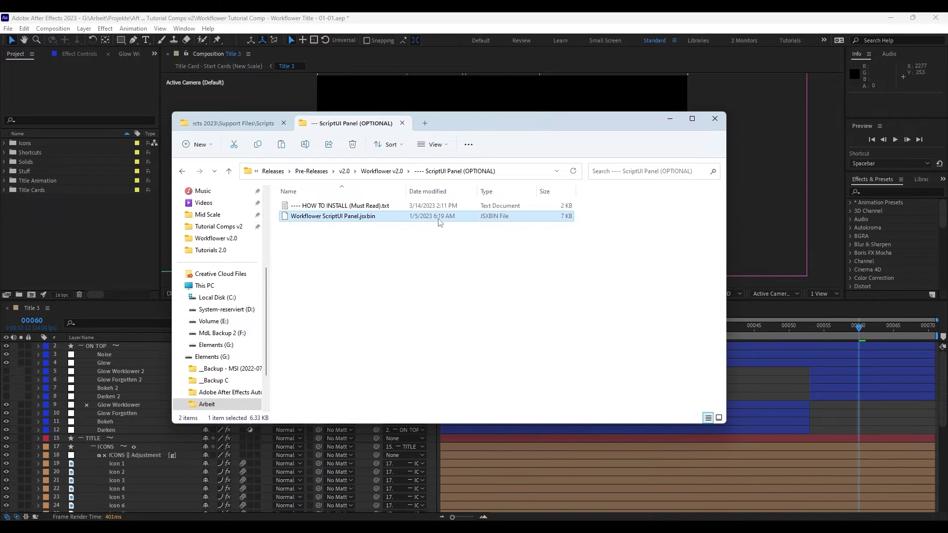
right_click(450, 220)
left_click(483, 231)
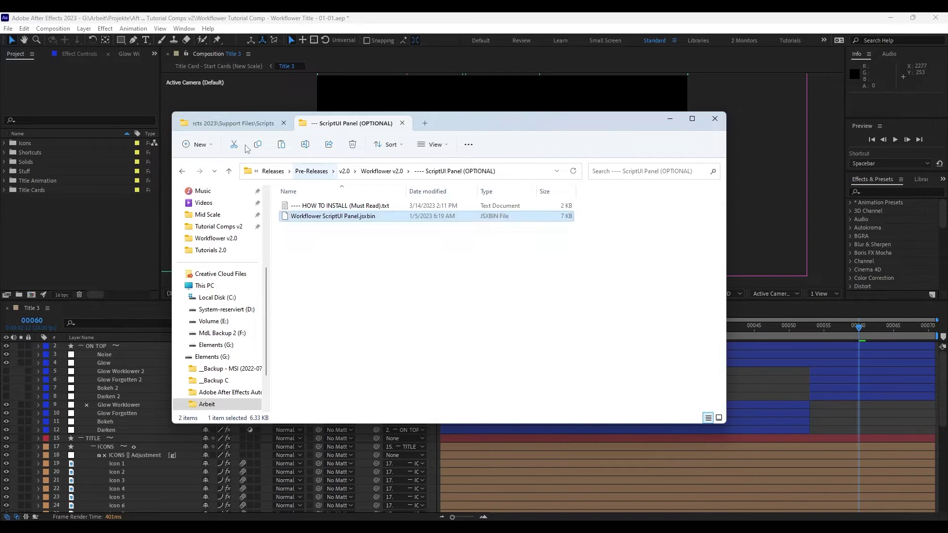
key("ctrl+Tab")
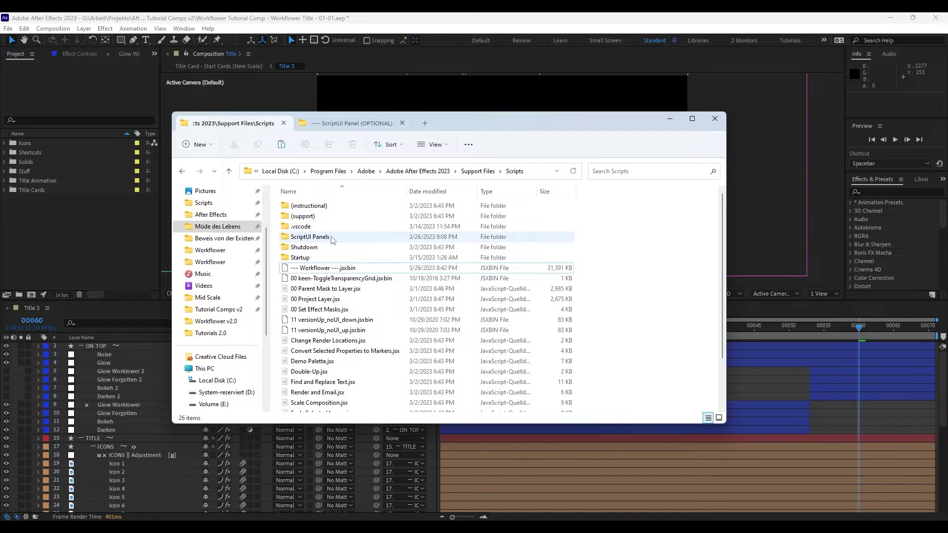
double_click(363, 238)
right_click(632, 207)
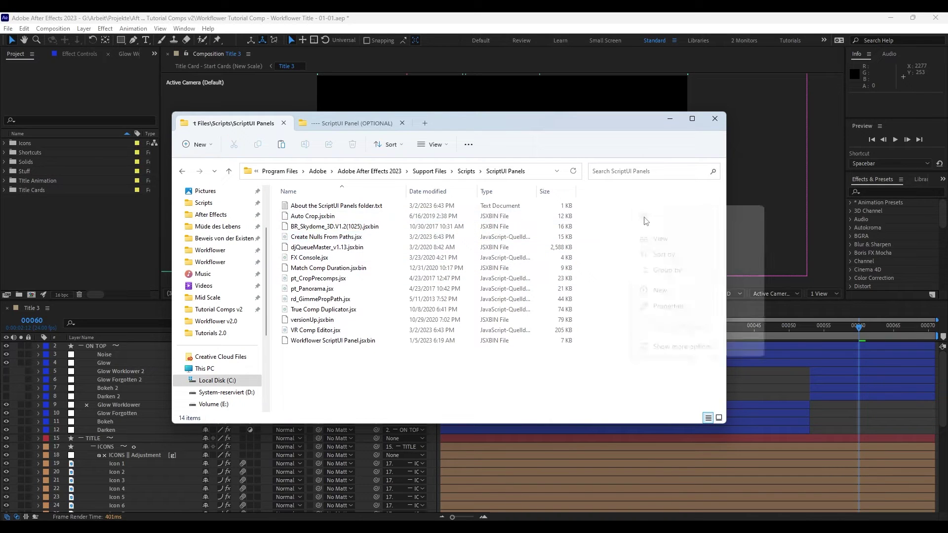
left_click(618, 267)
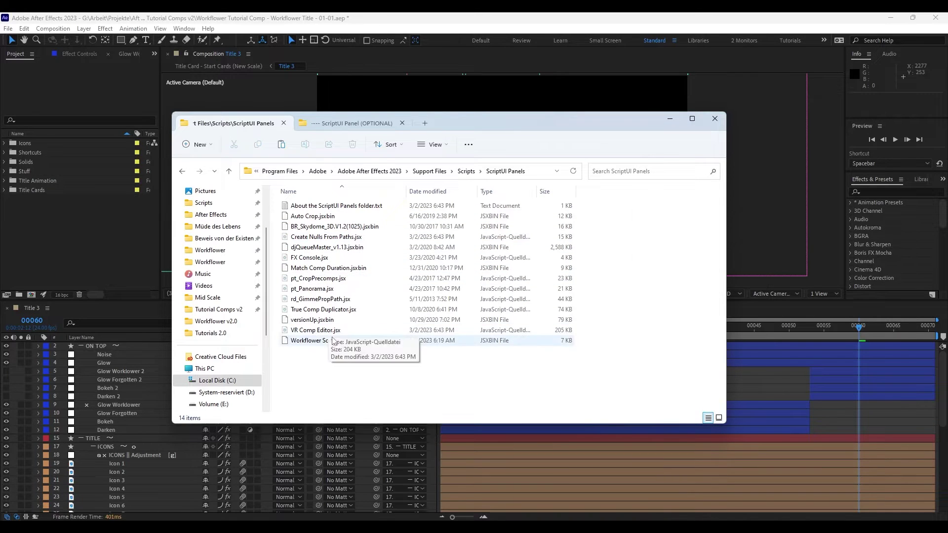
- Go back up to the Workflower v2.0 release folder, glancing at the ScriptUI Panels tab
left_click(348, 123)
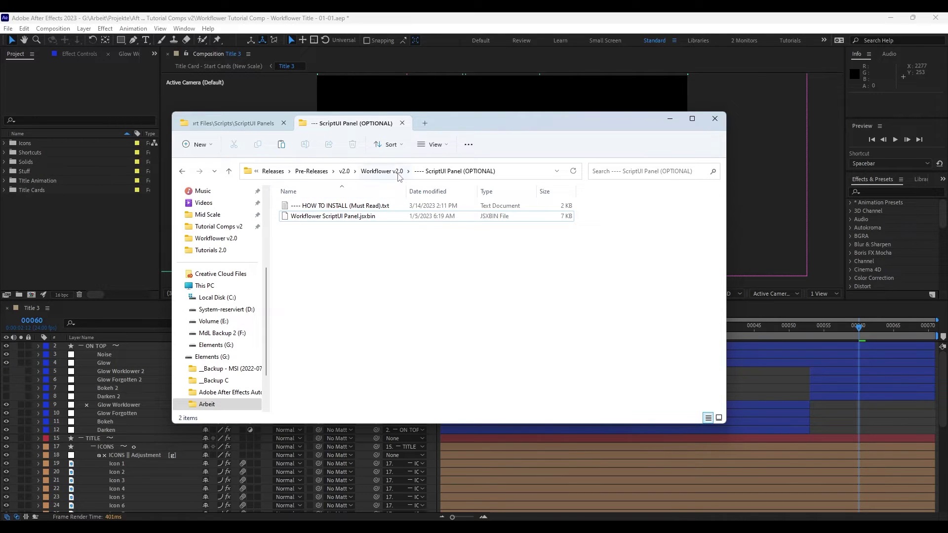
left_click(383, 171)
left_click(354, 237)
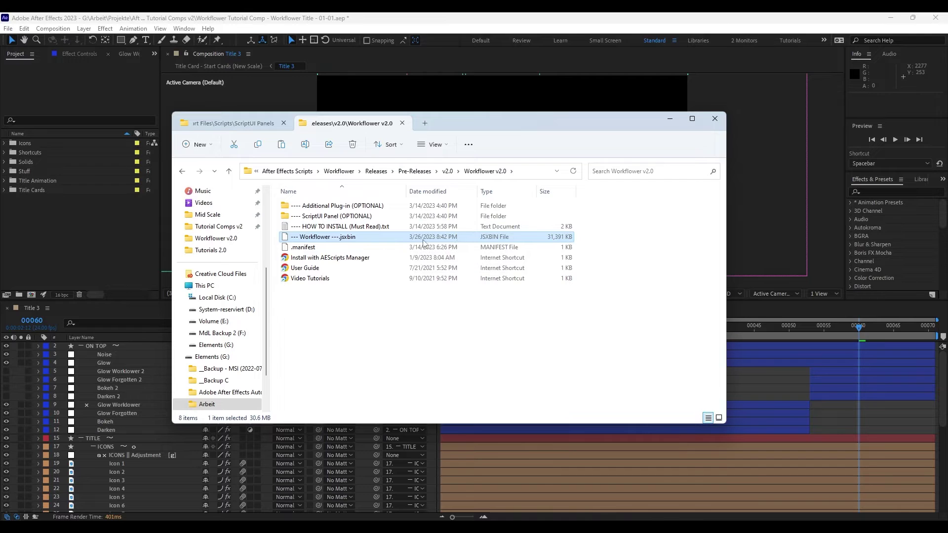
left_click(440, 331)
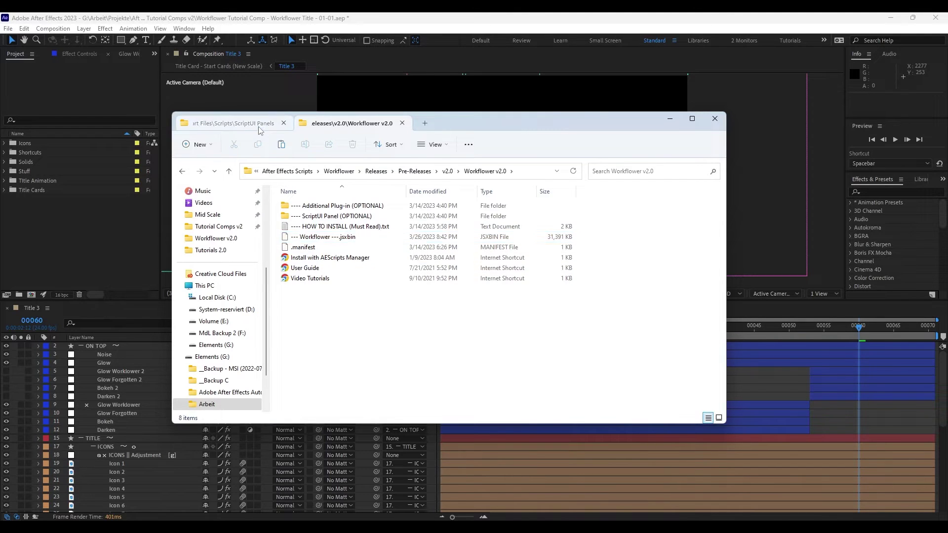
left_click(233, 123)
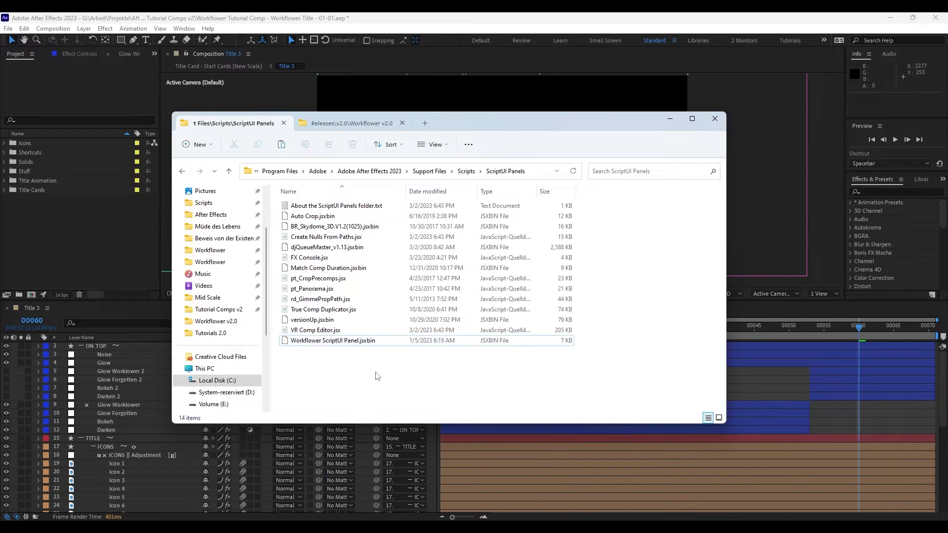
left_click(376, 126)
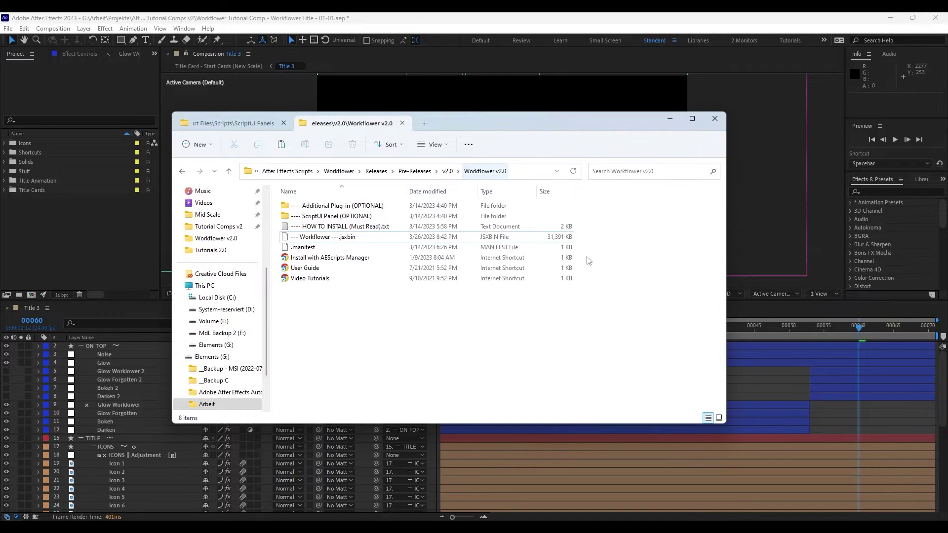
left_click(364, 239)
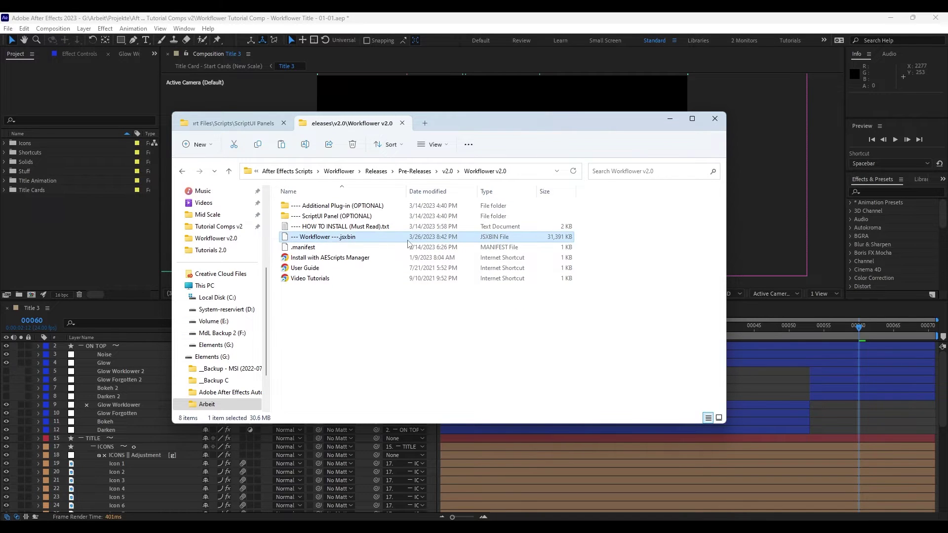
left_click(414, 339)
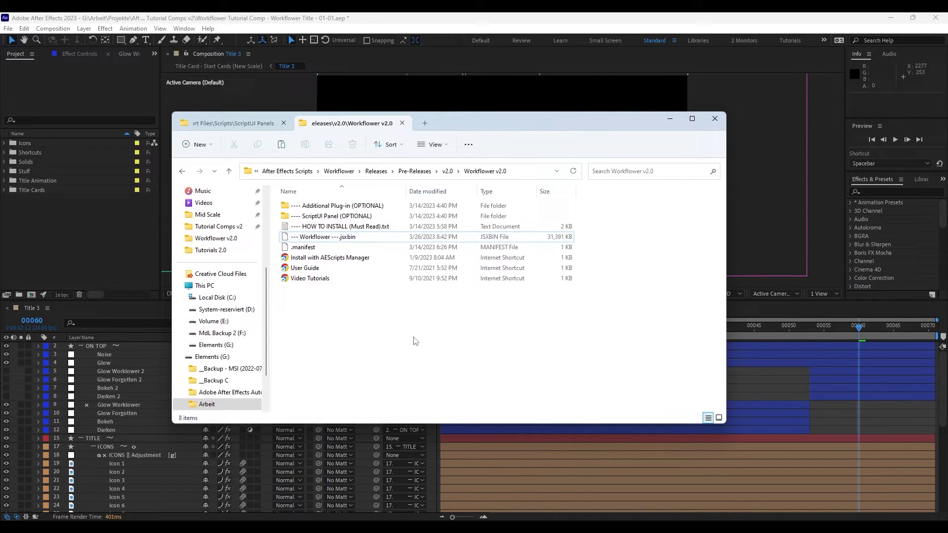
- Open the Additional Plug-in (OPTIONAL) folder, and After Effects' Support Files\Plug-ins folder in the other tab
double_click(392, 209)
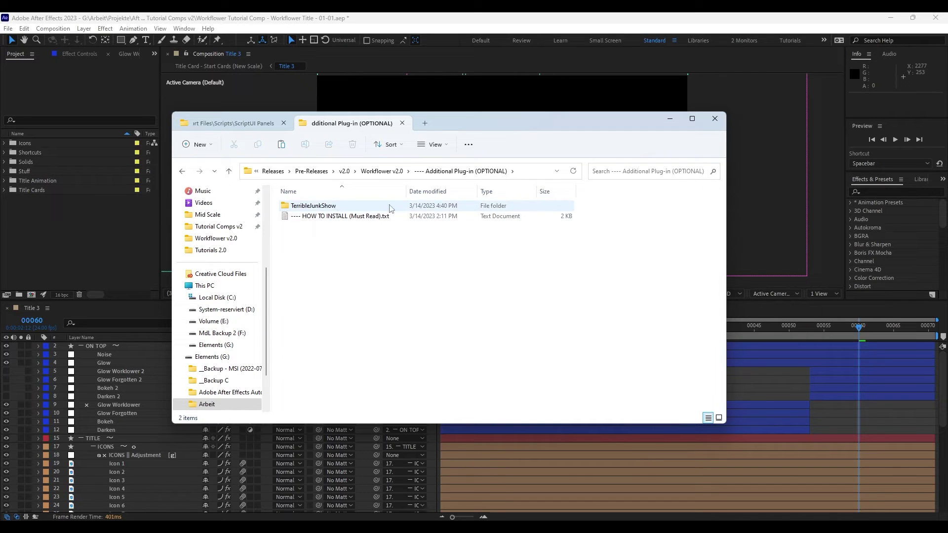
left_click(362, 205)
left_click(241, 127)
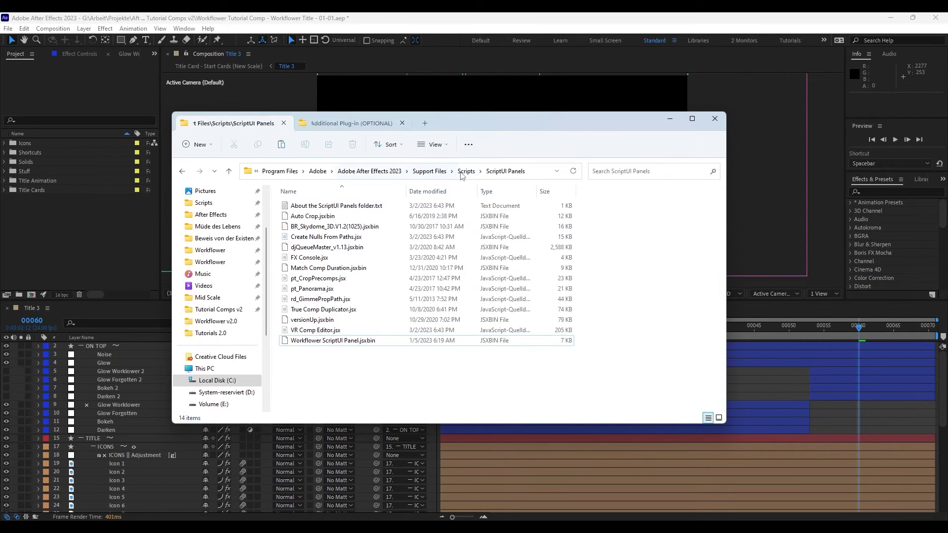
left_click(466, 173)
left_click(429, 172)
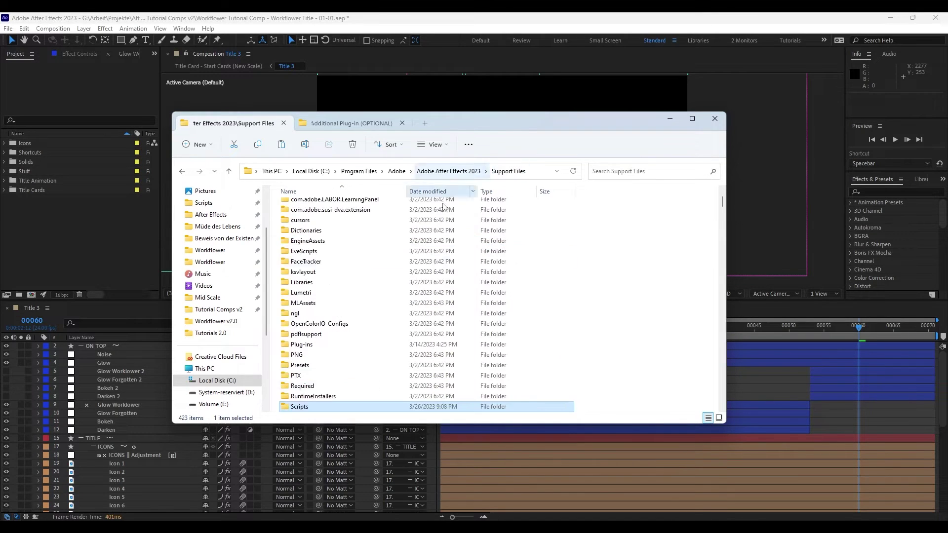
double_click(304, 345)
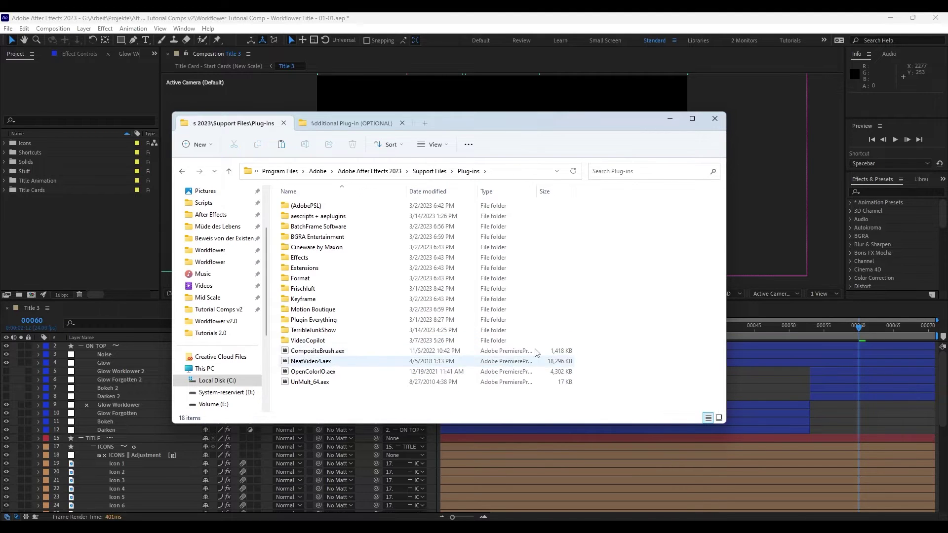
- Compare the TerribleJunkShow folder with the Plug-ins folder, opening context menus without choosing anything
left_click(335, 122)
left_click(371, 206)
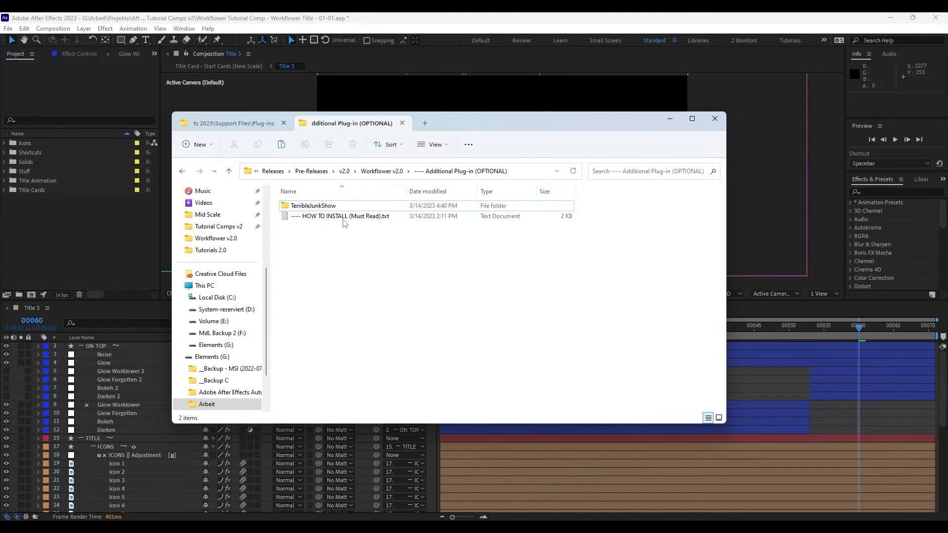
right_click(371, 208)
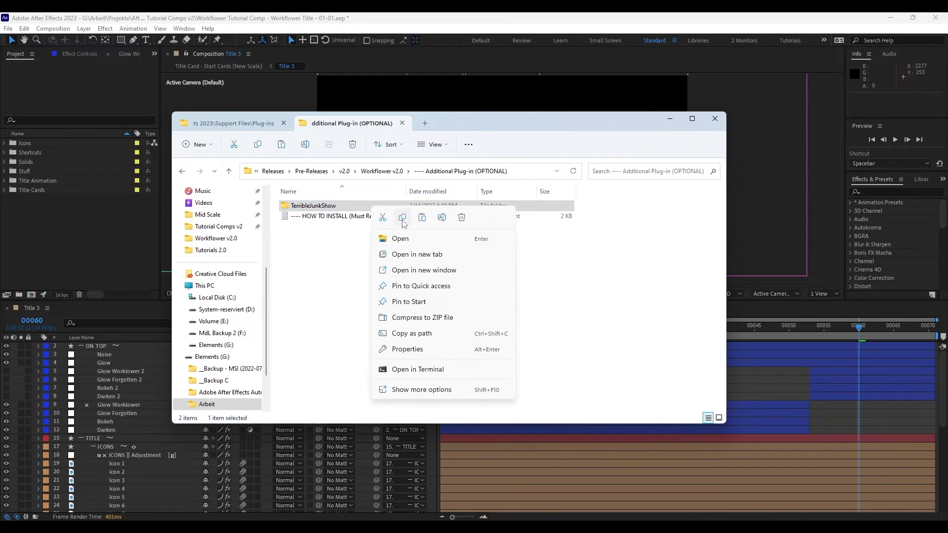
left_click(381, 232)
left_click(266, 127)
right_click(601, 260)
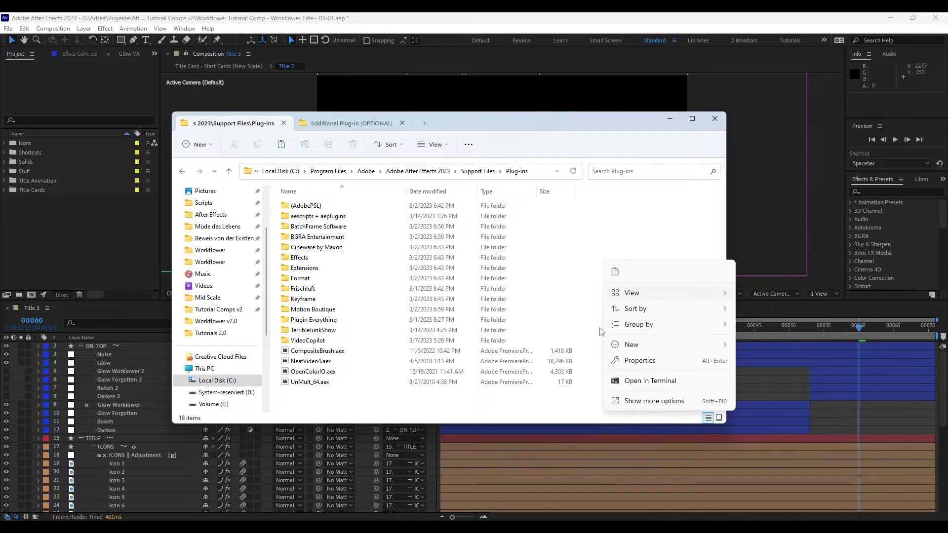
key("Escape")
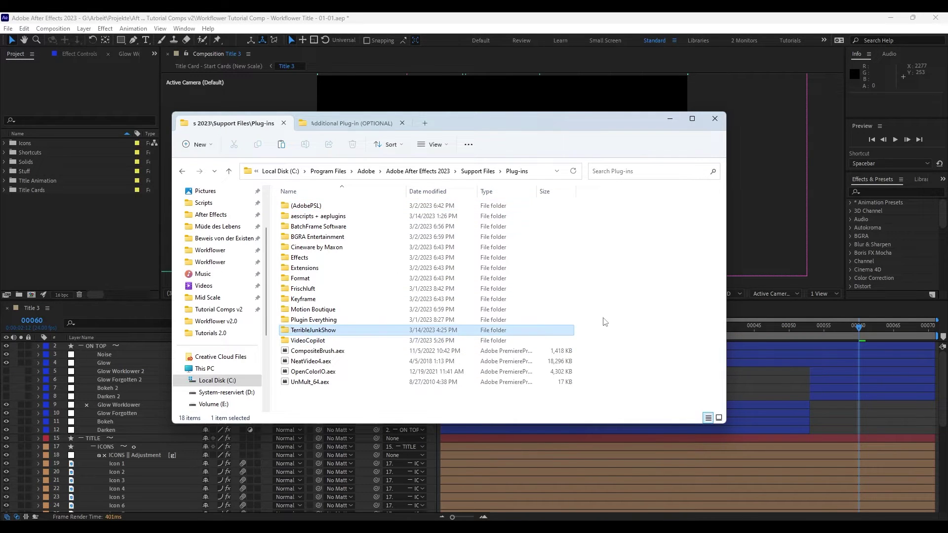
left_click(335, 124)
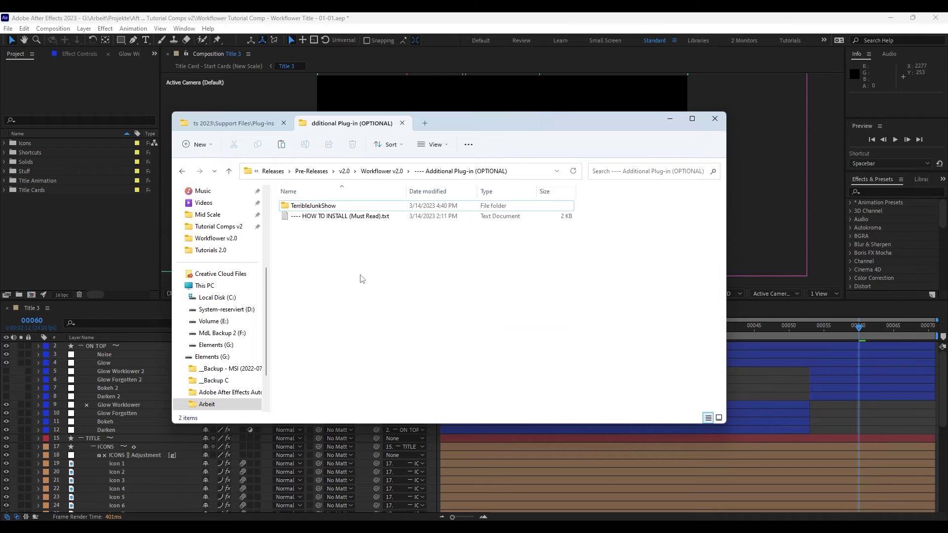
- Open TerribleJunkShow > WQ, select WQ.aex and WQ.jsx, then return to Additional Plug-in (OPTIONAL)
double_click(333, 207)
left_click(335, 210)
double_click(334, 210)
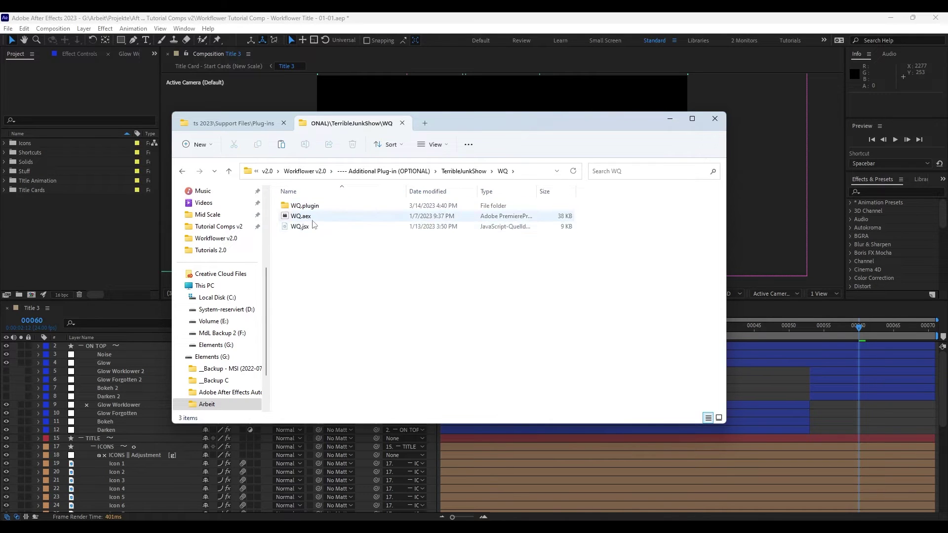
left_click_drag(314, 252, 348, 214)
left_click(338, 251)
left_click(461, 171)
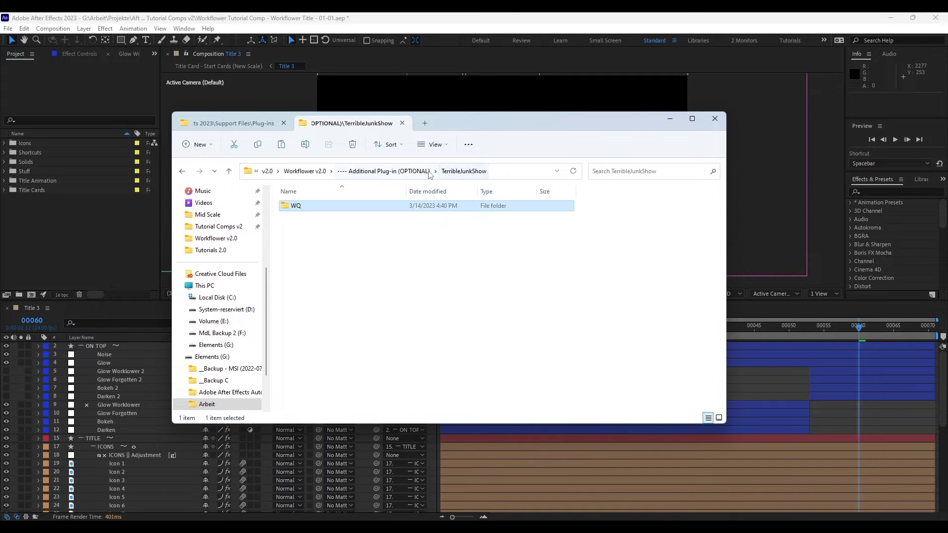
left_click(395, 170)
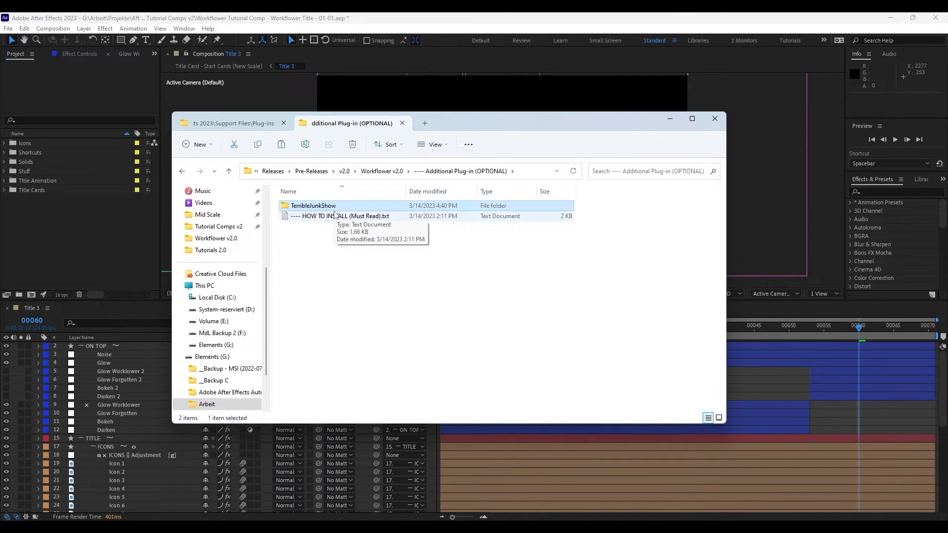
key("ctrl+Tab")
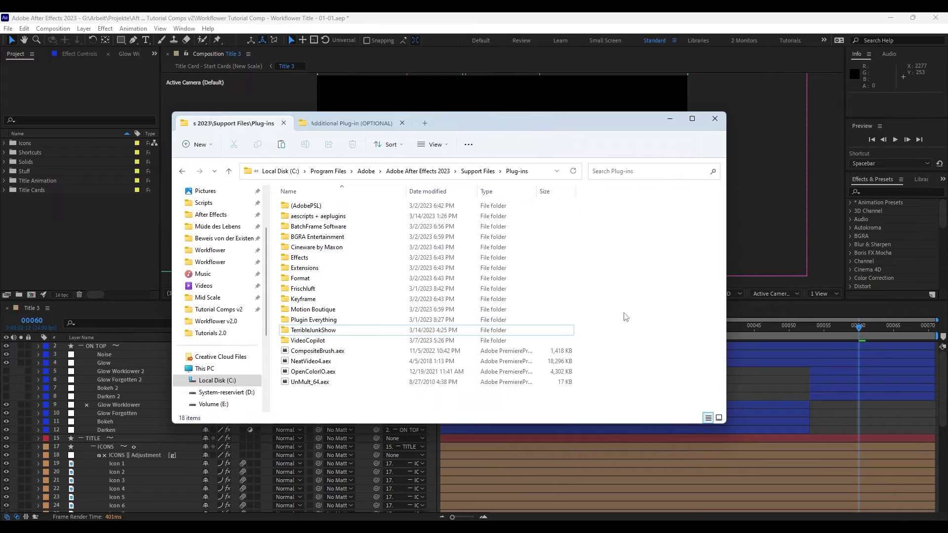
key("ctrl+Tab")
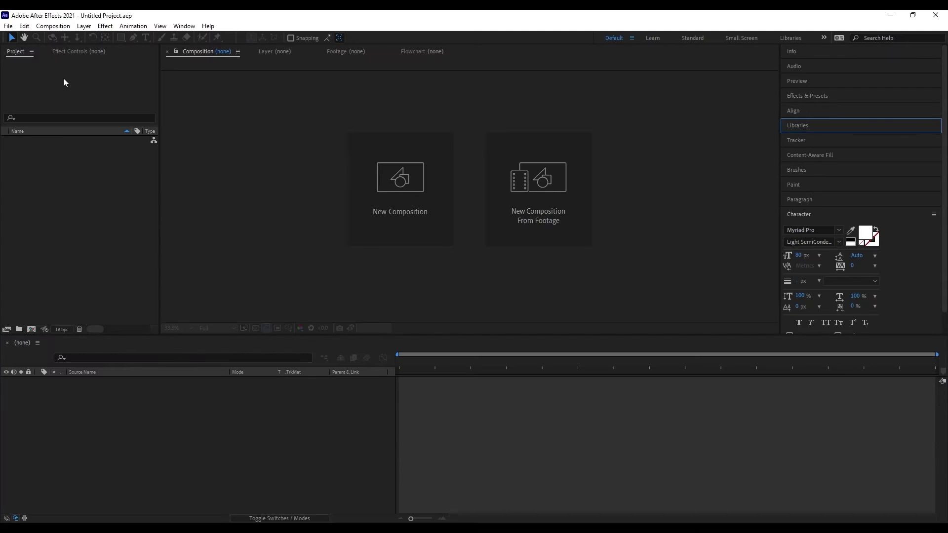
- Run '--- Workflower ---.jsxbin' from the File > Scripts menu
left_click(8, 26)
mouse_move(102, 297)
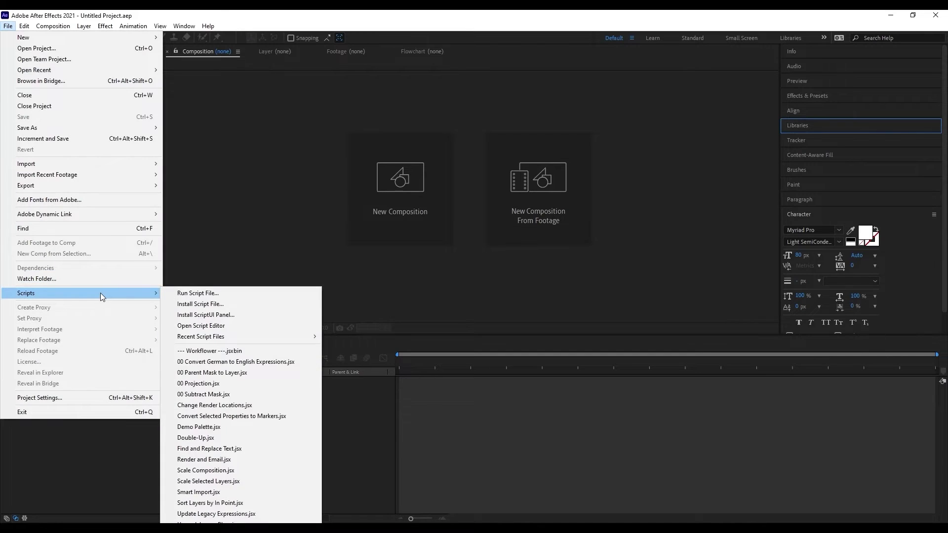
left_click(289, 351)
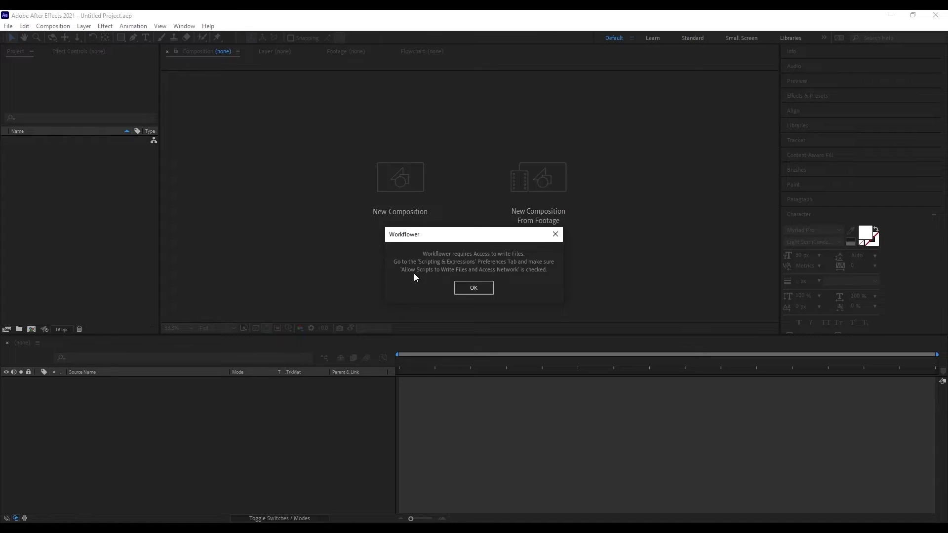
- Enable 'Allow Scripts to Write Files and Access Network' in Scripting & Expressions preferences
left_click(471, 290)
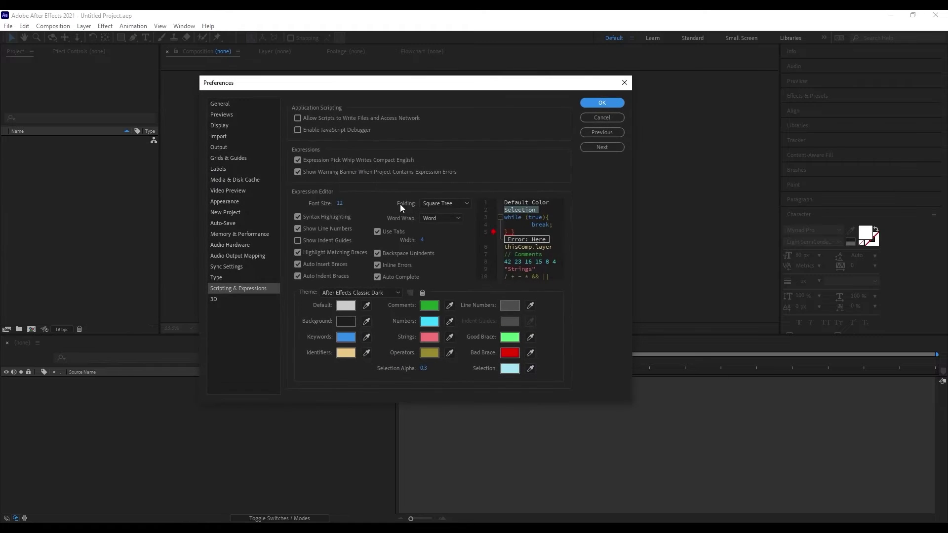
left_click(294, 116)
left_click(602, 102)
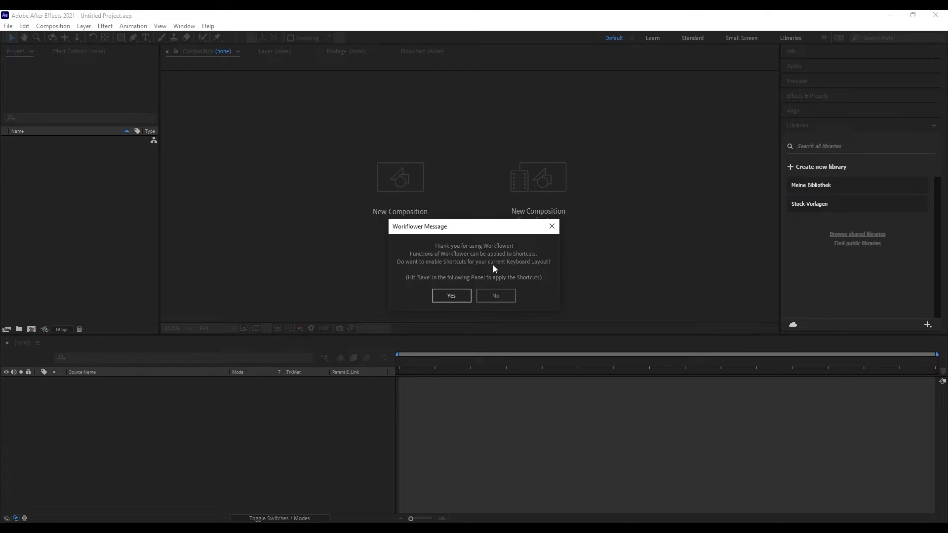
- Answer Yes to enabling Workflower shortcuts for the current keyboard layout
left_click(455, 295)
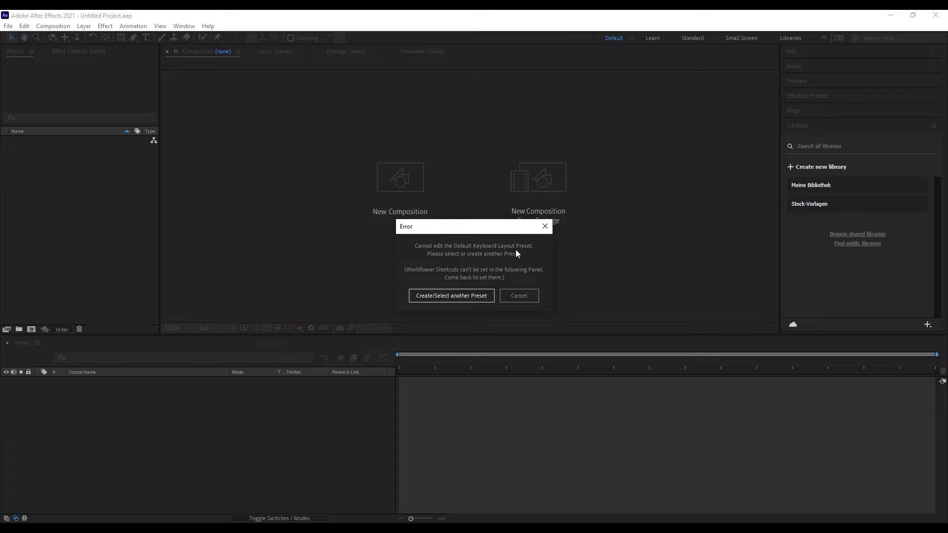
- Save a new keyboard shortcut preset named 'Workflower' and confirm Keyboard Shortcuts
left_click(451, 298)
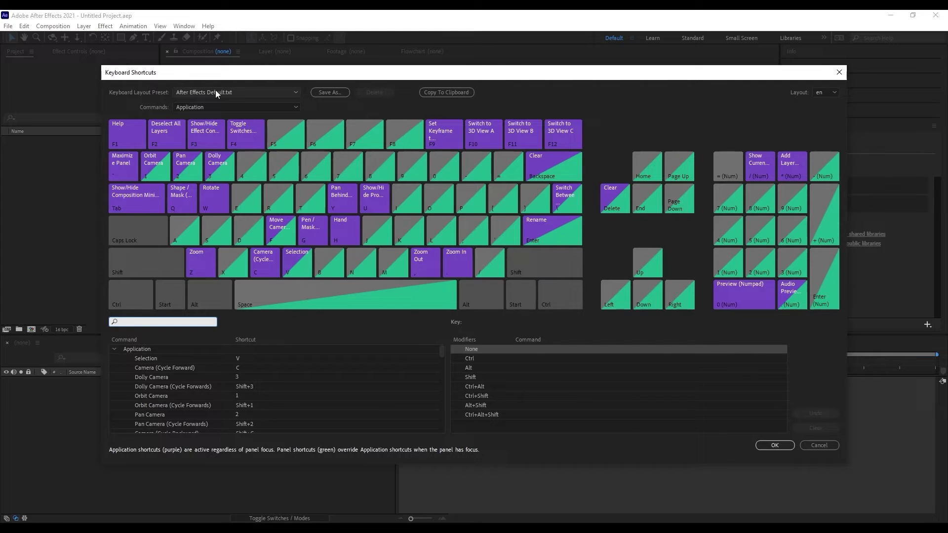
left_click(330, 92)
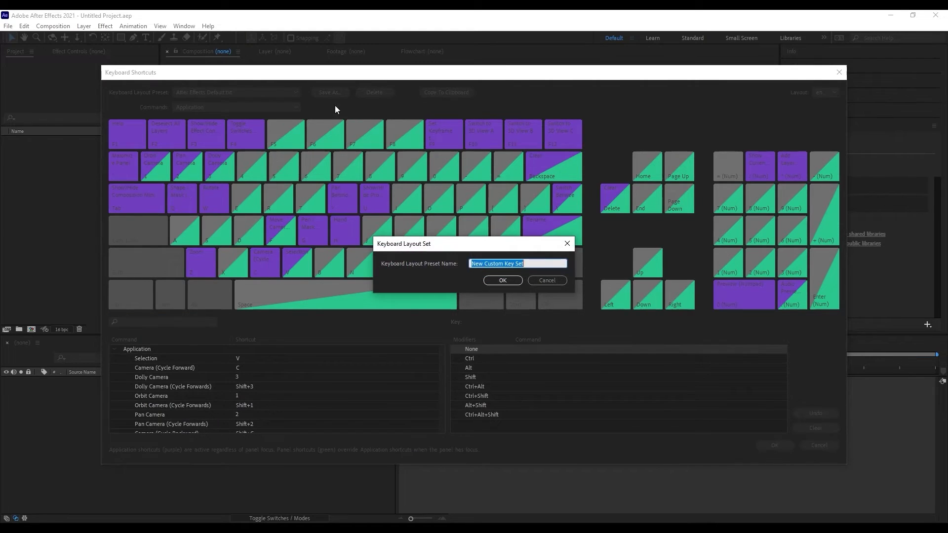
type("Workflower")
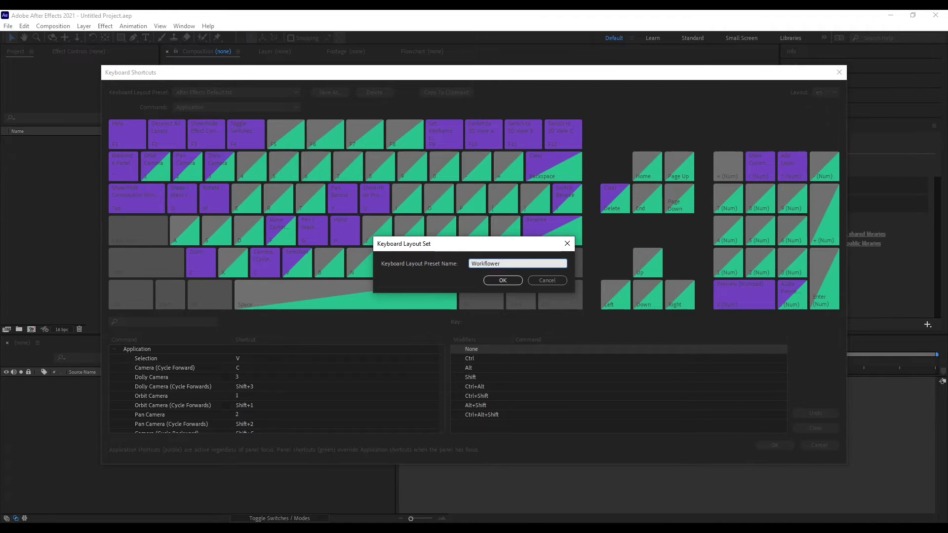
key("Return")
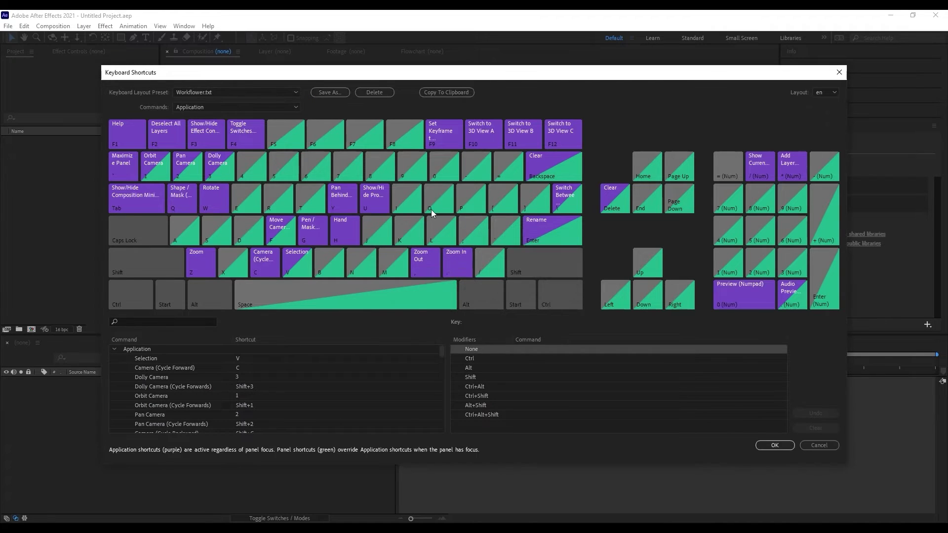
left_click(787, 450)
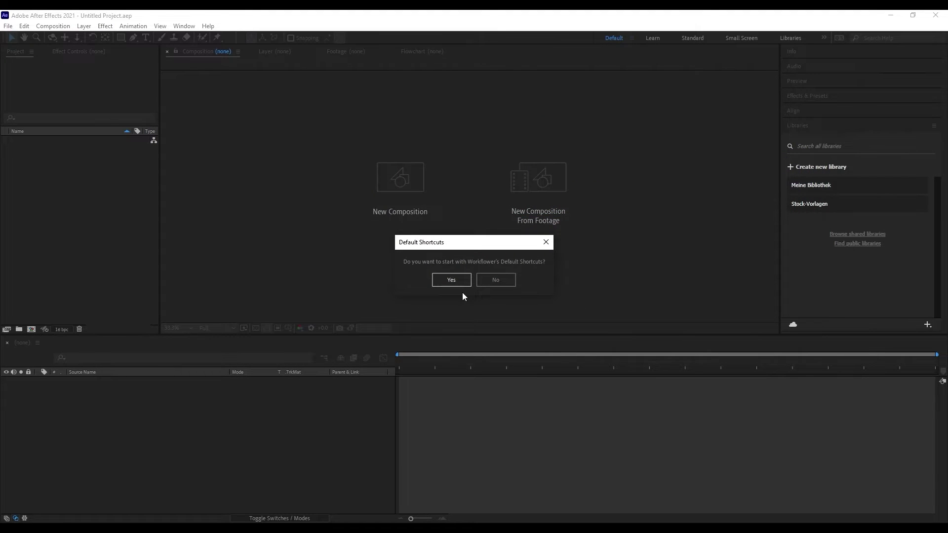
- Load Workflower's default shortcuts, try Ctrl+Alt+Shift+B and Ctrl+L on Lock Group, then clear it
left_click(452, 278)
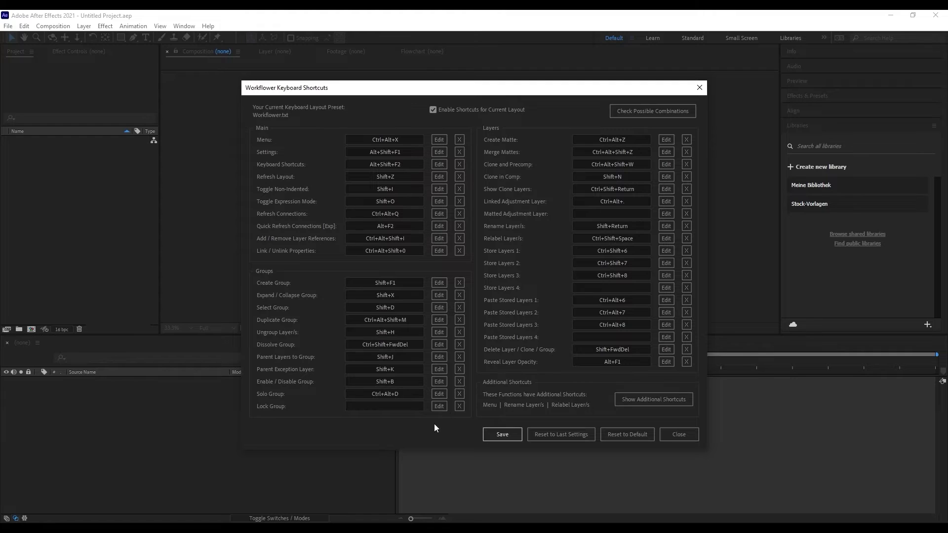
left_click(439, 407)
key("ctrl+alt+shift+b")
left_click(438, 407)
key("ctrl+l")
key("ctrl+alt+shift+b")
left_click(460, 407)
left_click(641, 111)
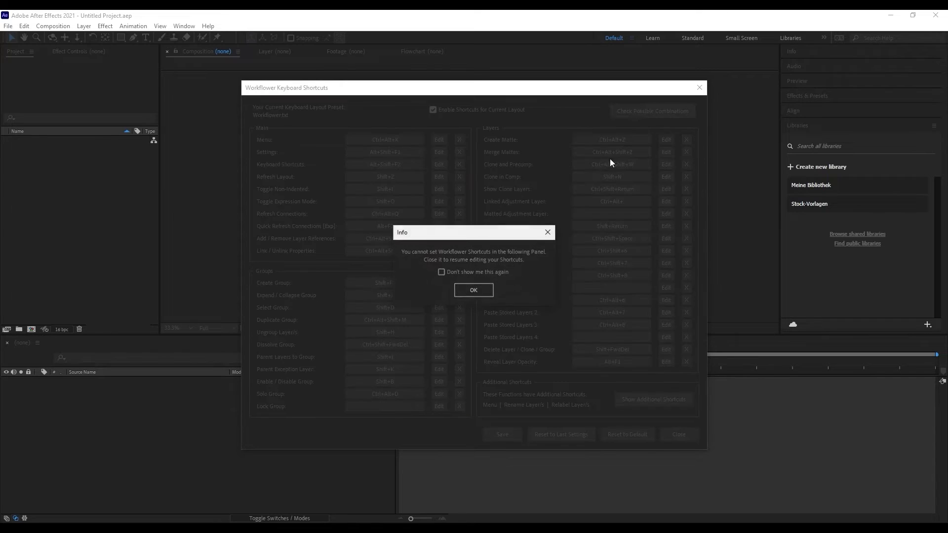
left_click(472, 295)
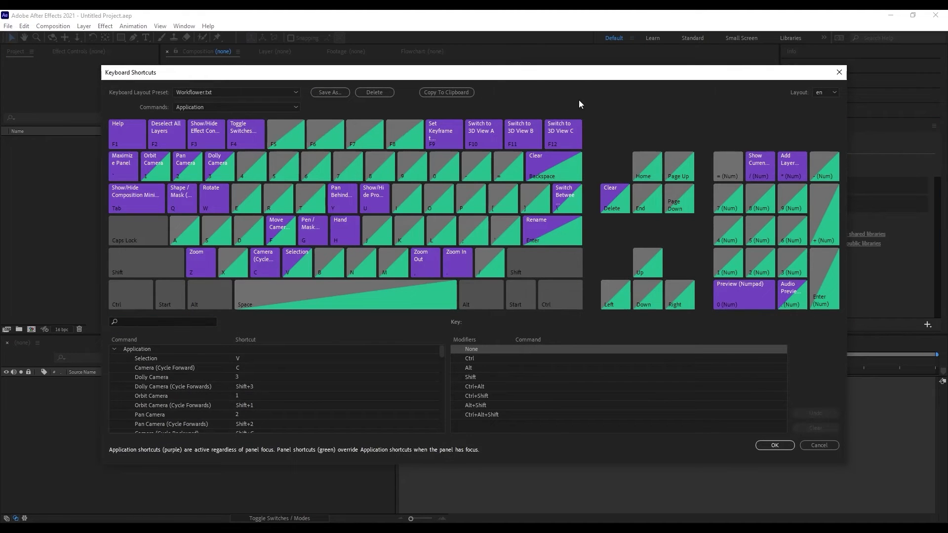
key("ctrl+alt+shift")
left_click(820, 446)
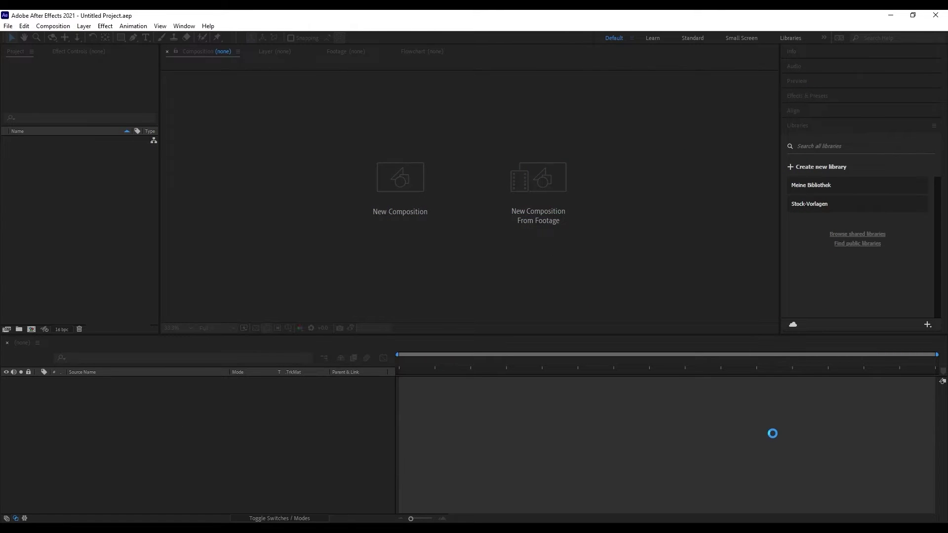
key("alt+shift+F2")
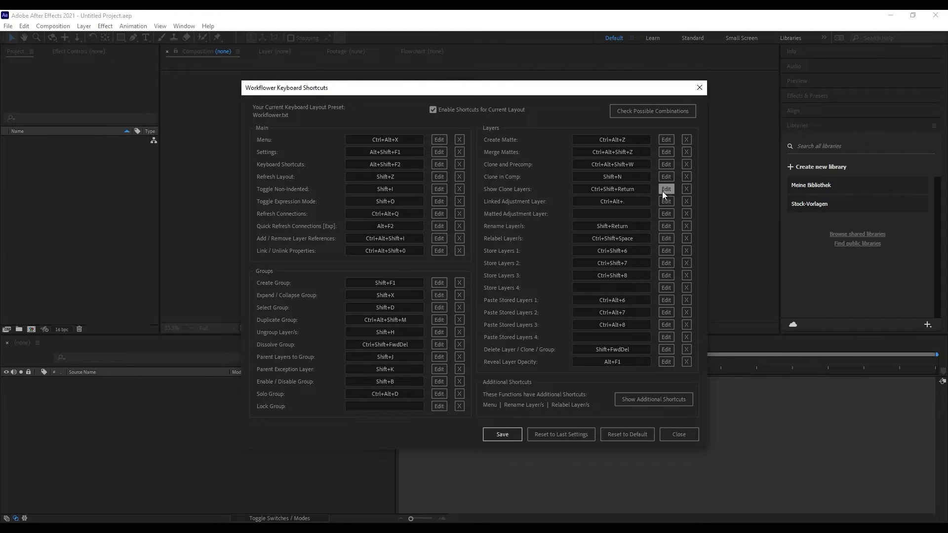
- Try Ctrl+Alt+Shift+B on Matted Adjustment Layer, then clear it to leave it unassigned
left_click(659, 211)
key("ctrl+alt+shift+b")
left_click(687, 212)
- Save the Workflower shortcuts and apply them in After Effects' Keyboard Shortcuts dialog
left_click(509, 436)
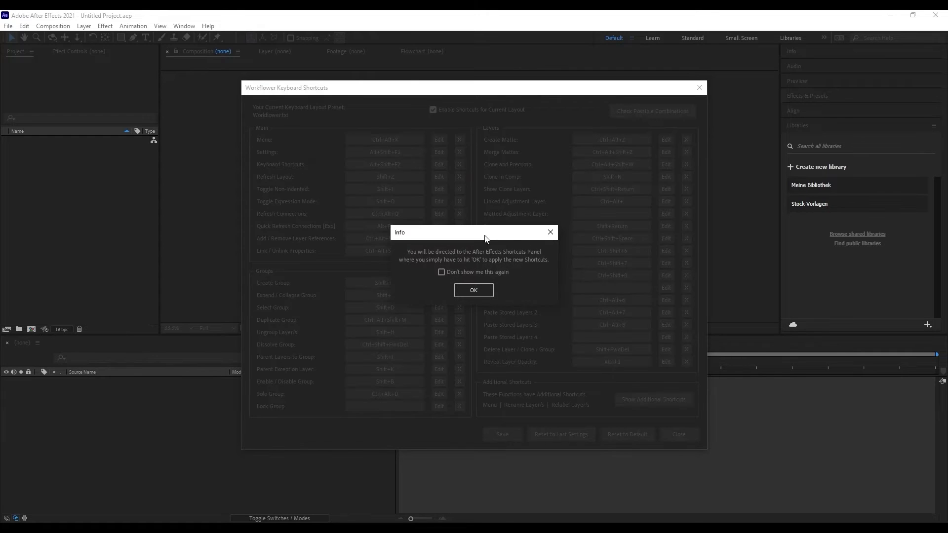
left_click(487, 292)
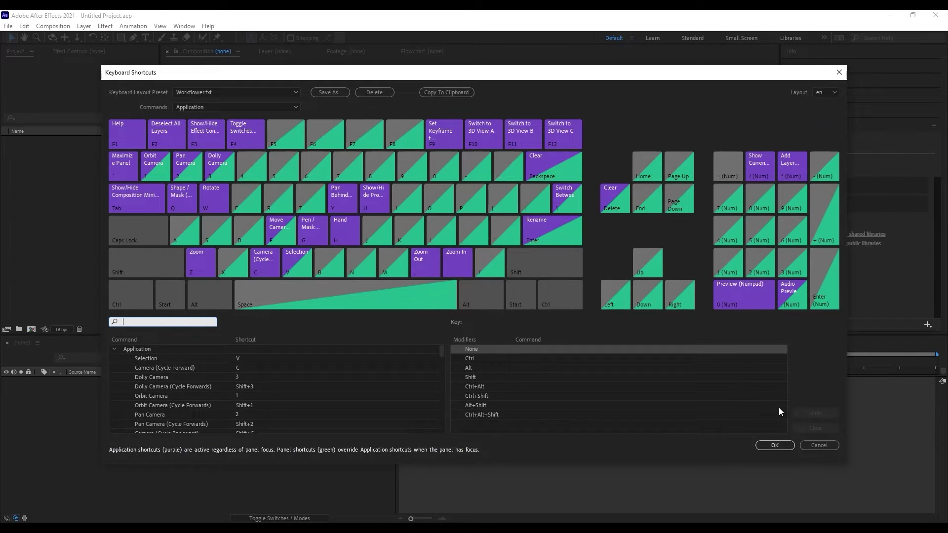
left_click(784, 447)
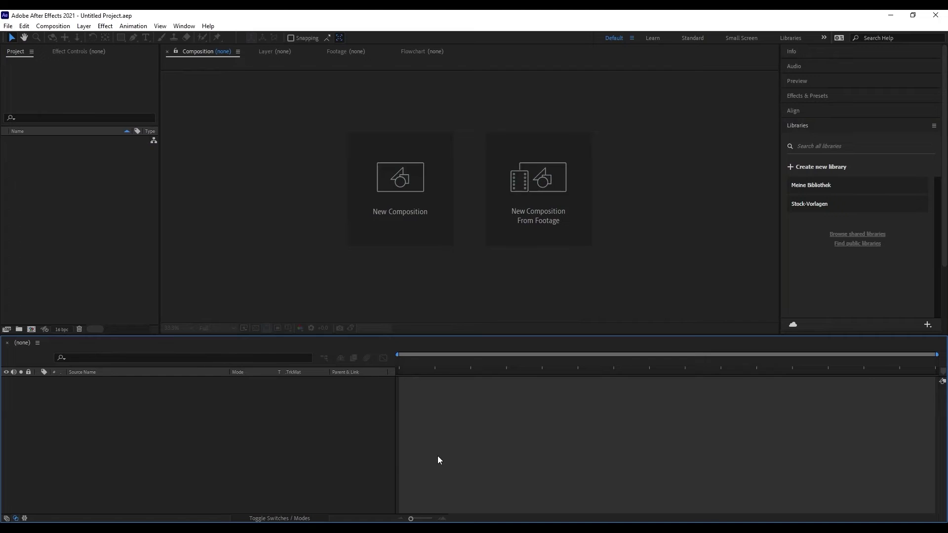
- Create Comp 1 with a white solid layer and duplicate it several times
left_click(32, 329)
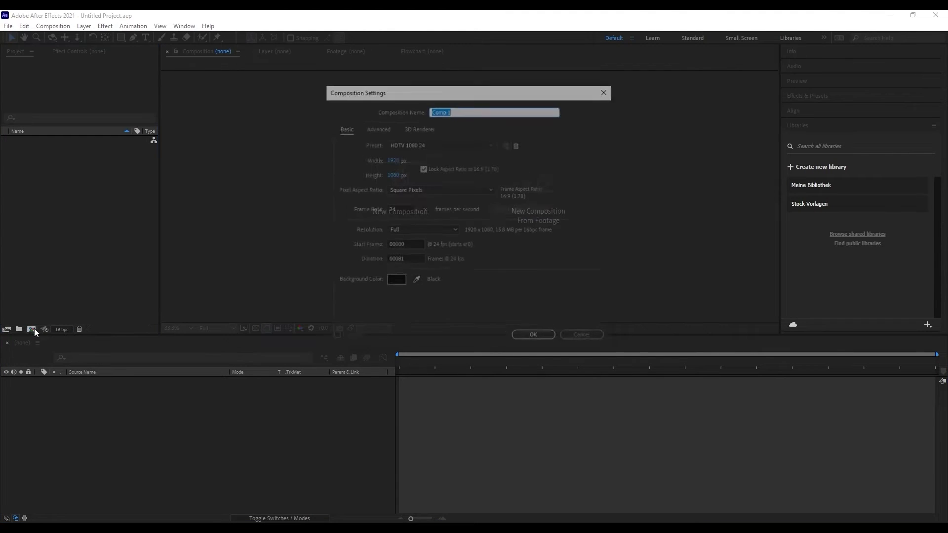
left_click(533, 337)
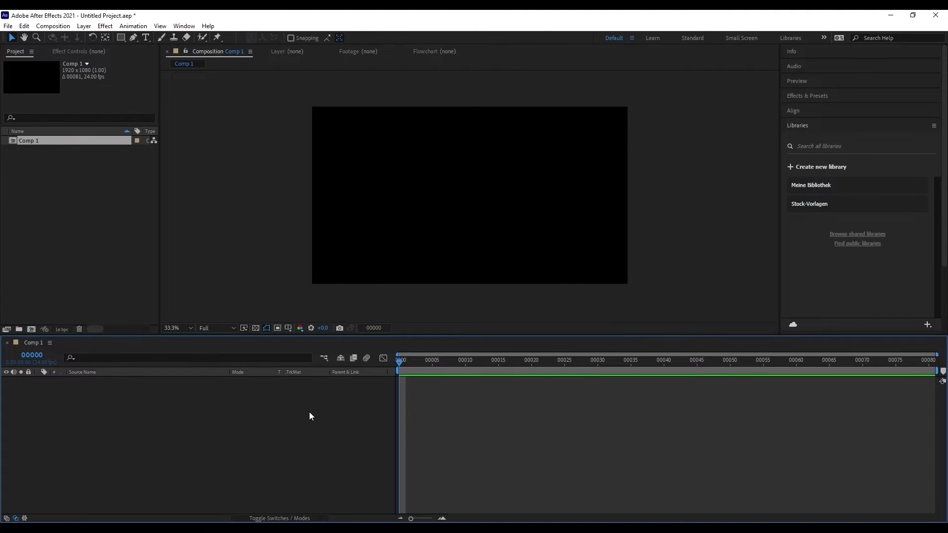
key("ctrl+y")
left_click(501, 322)
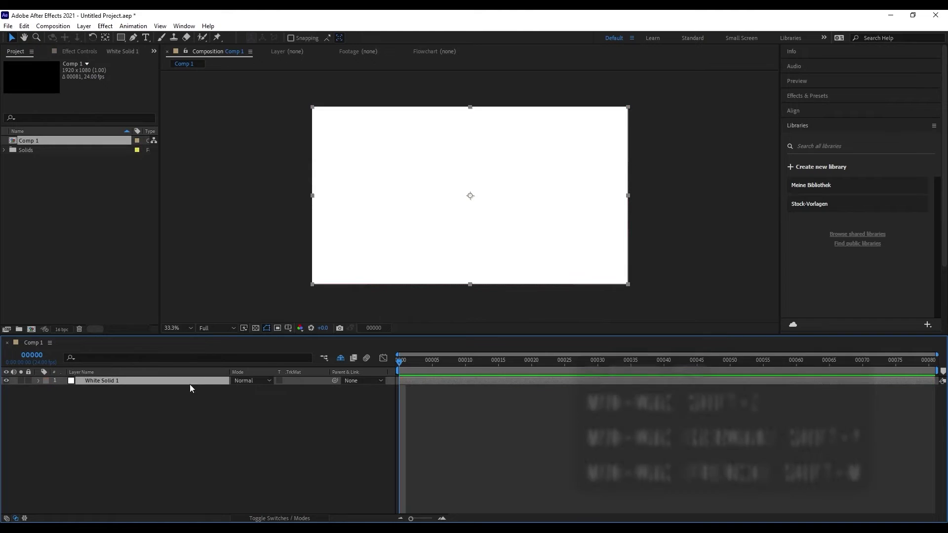
left_click(191, 404)
left_click(164, 384)
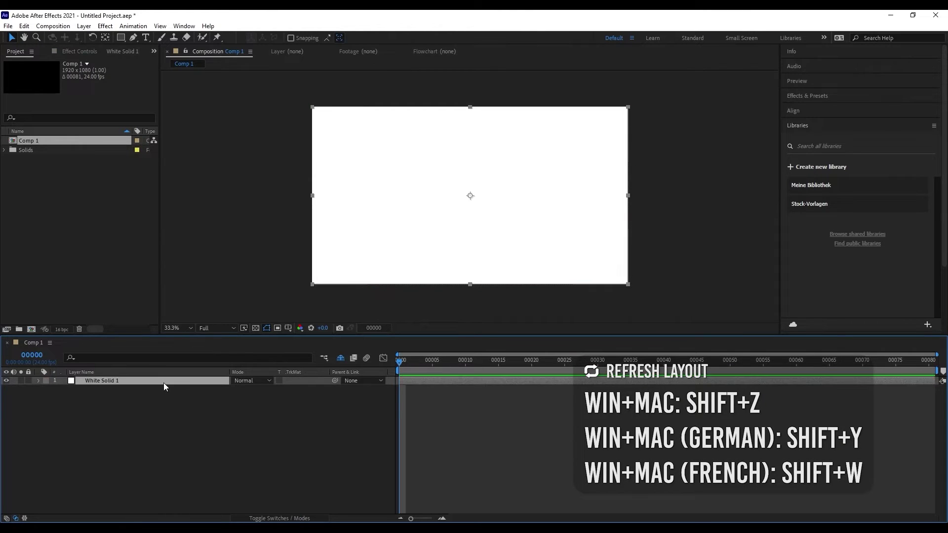
key("ctrl+d")
key("ctrl+d")
key("ctrl+d")
key("ctrl+d")
key("ctrl+d")
key("ctrl+d")
- Group White Solid 5 through White Solid 2 into a group named HELLO
left_click(167, 398)
left_click(174, 421, "shift")
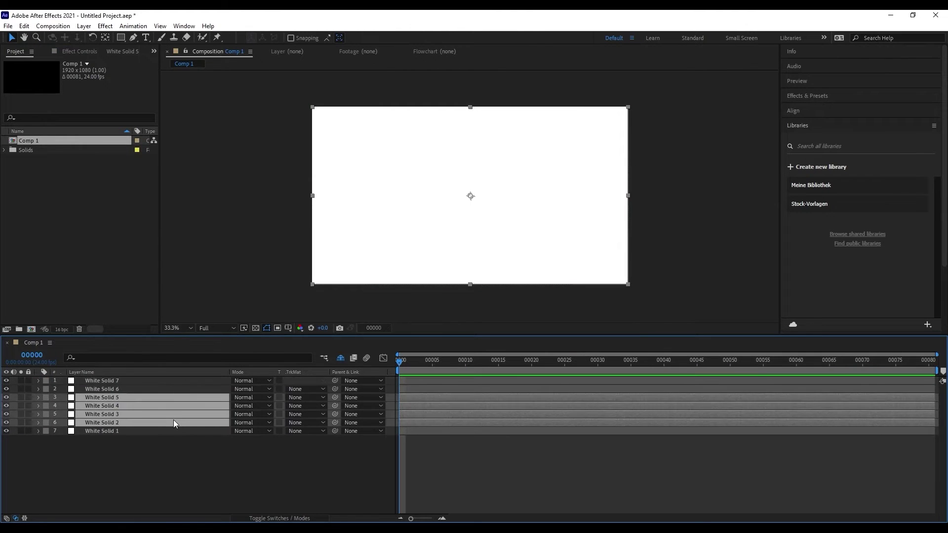
key("shift+F1")
type("HELLO")
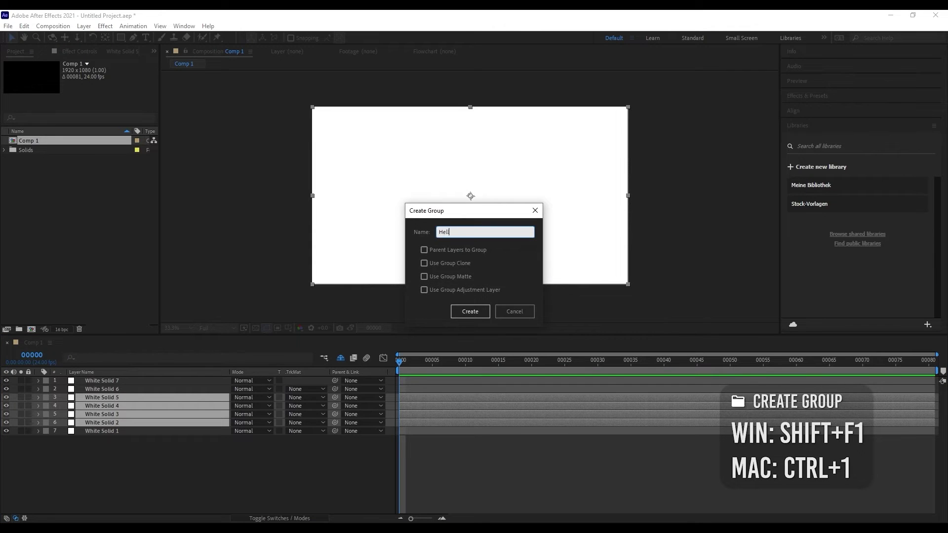
key("Return")
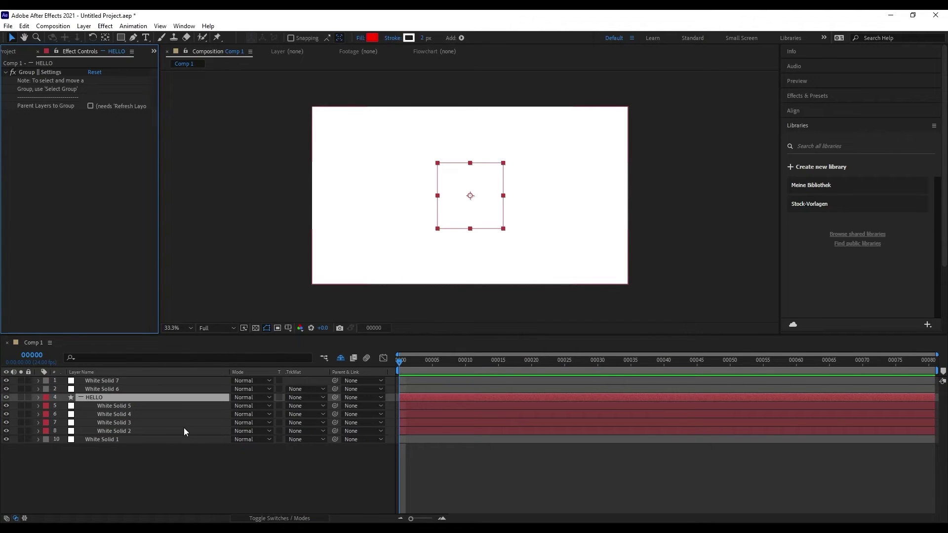
- Duplicate White Solid 4 into a nested YIKES group and relabel it orange
left_click(176, 416)
key("ctrl+d")
key("ctrl+d")
key("ctrl+d")
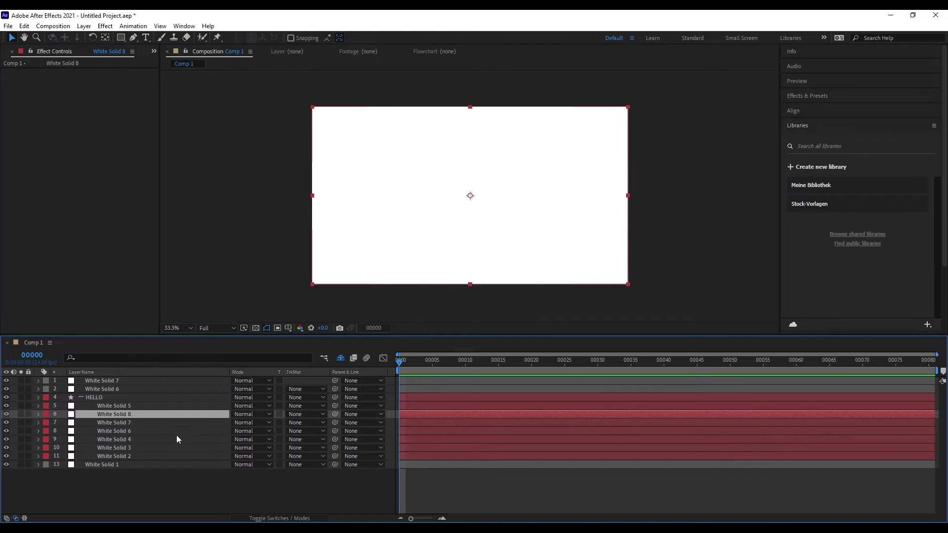
key("shift+F1")
type("Y")
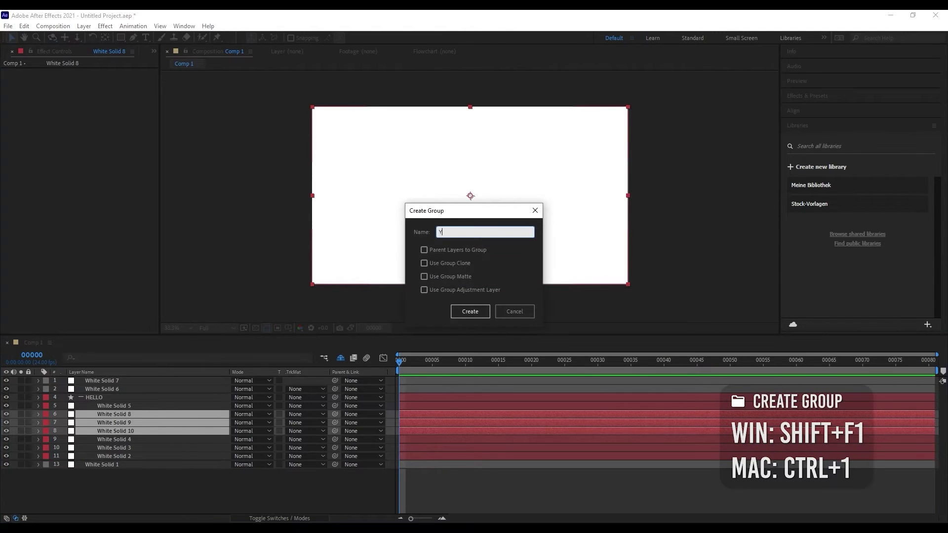
type("IKES")
key("Return")
key("ctrl+shift+space")
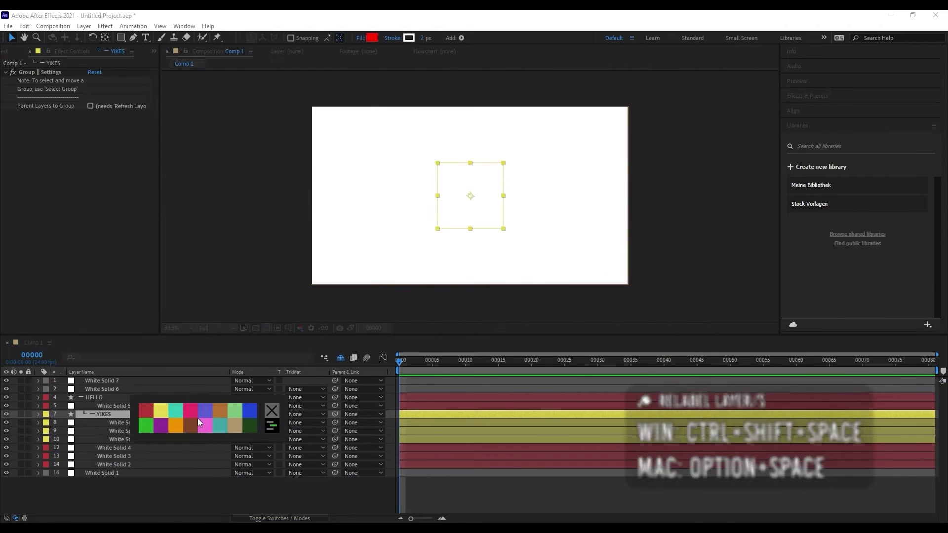
left_click(222, 411)
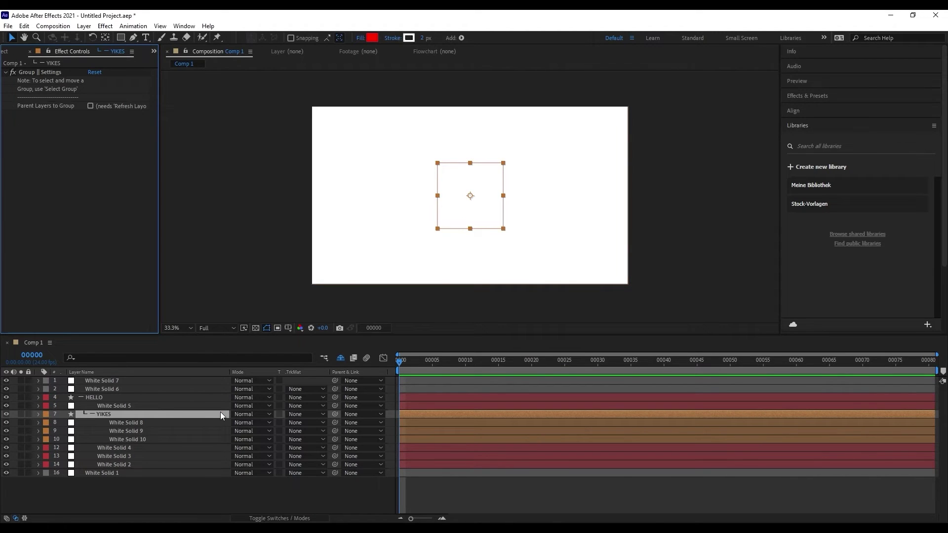
- Show the Workflower .jsxbin shortcuts under File > Scripts in Keyboard Shortcuts, then switch to the Scripts folder
left_click(24, 26)
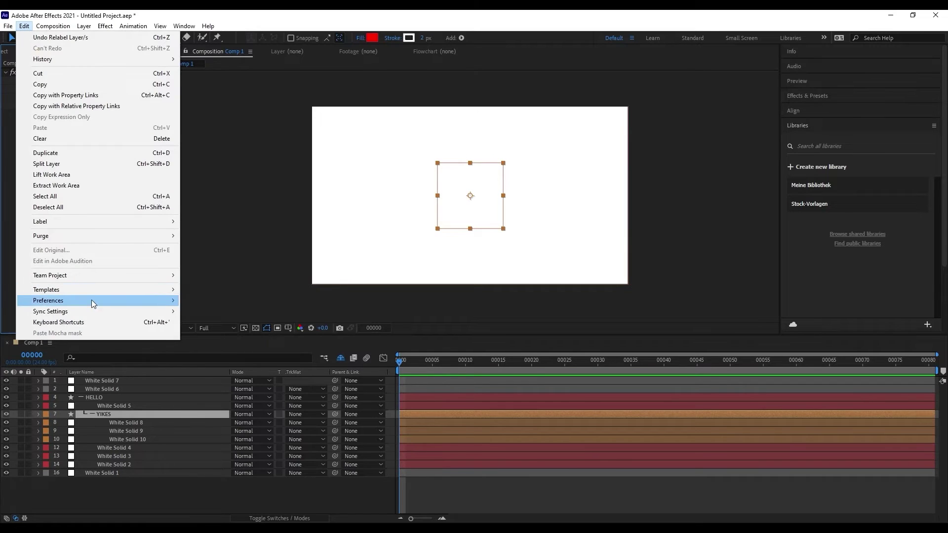
left_click(94, 324)
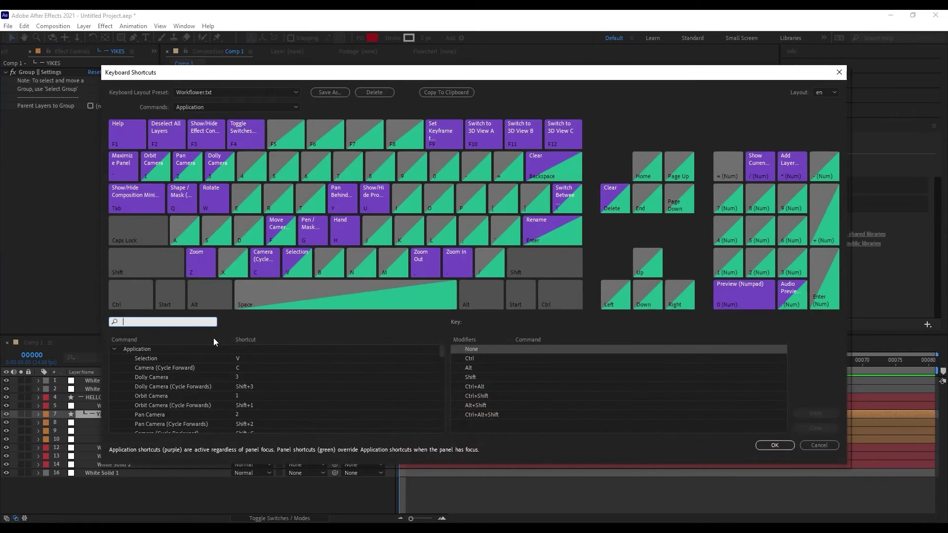
scroll(130, 405, "down", 10)
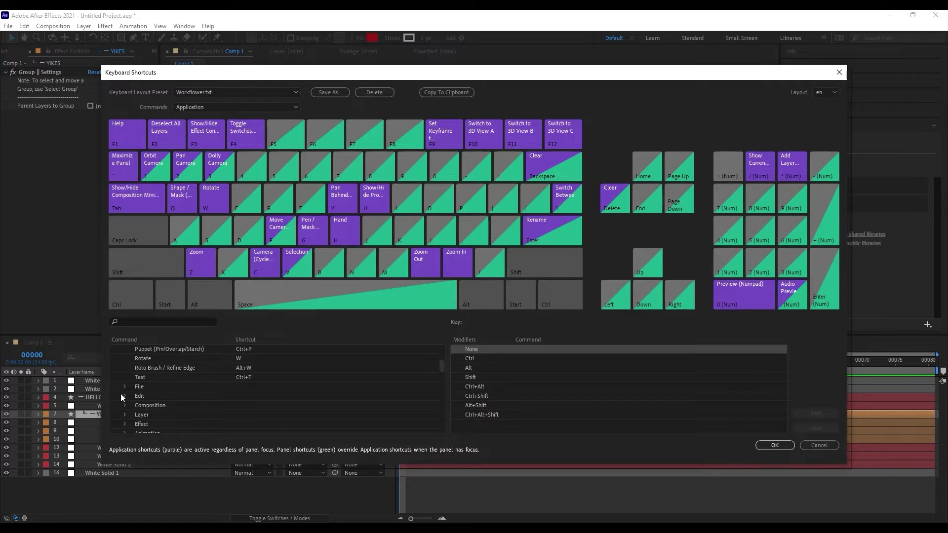
left_click(123, 389)
scroll(124, 390, "down", 4)
scroll(124, 398, "down", 4)
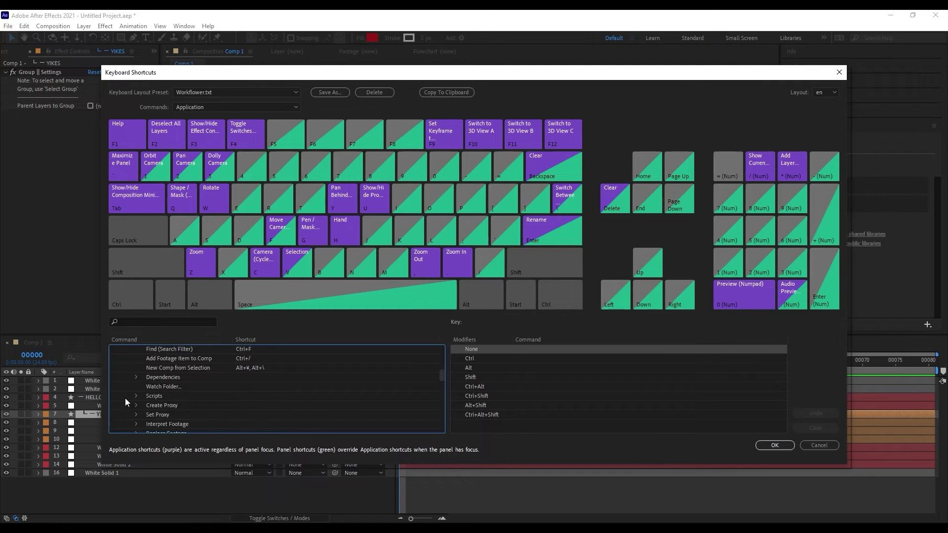
left_click(135, 368)
scroll(132, 395, "down", 1)
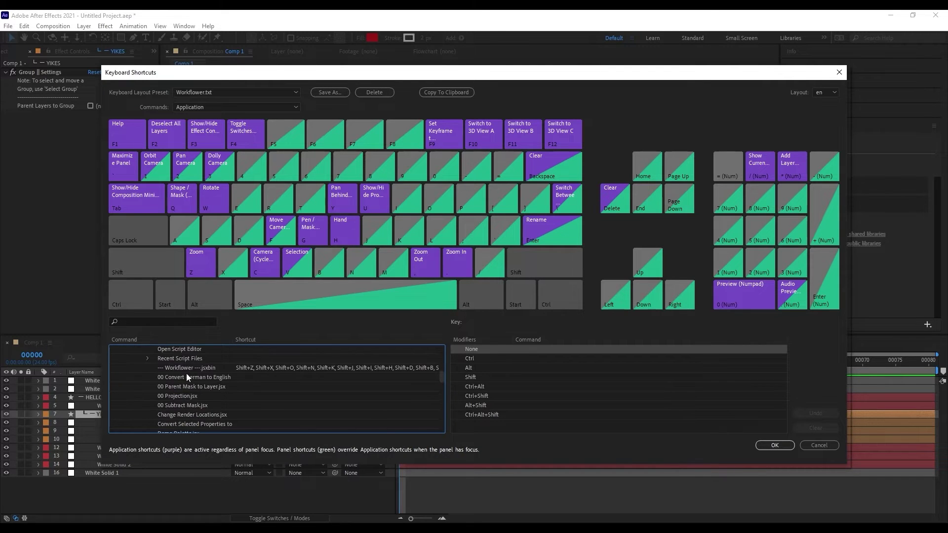
left_click(190, 367)
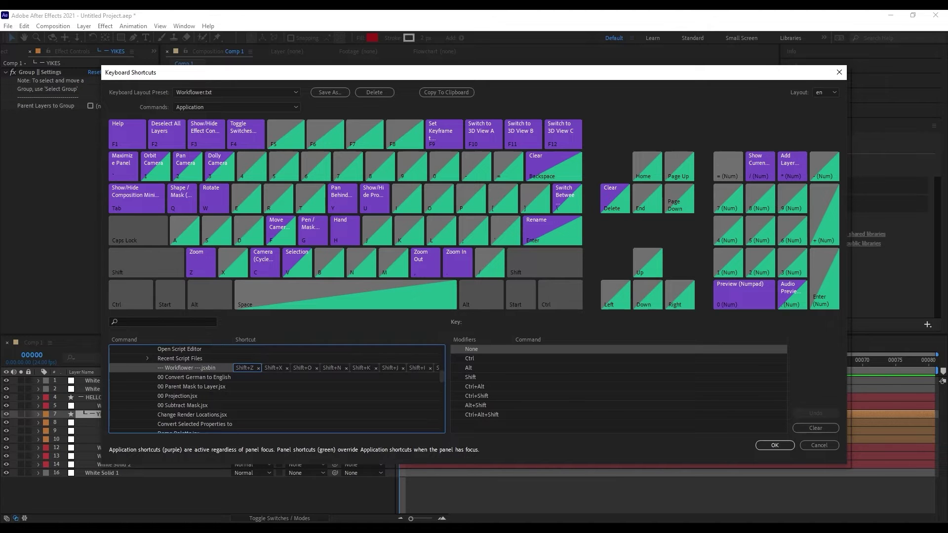
mouse_move(254, 526)
left_click(212, 512)
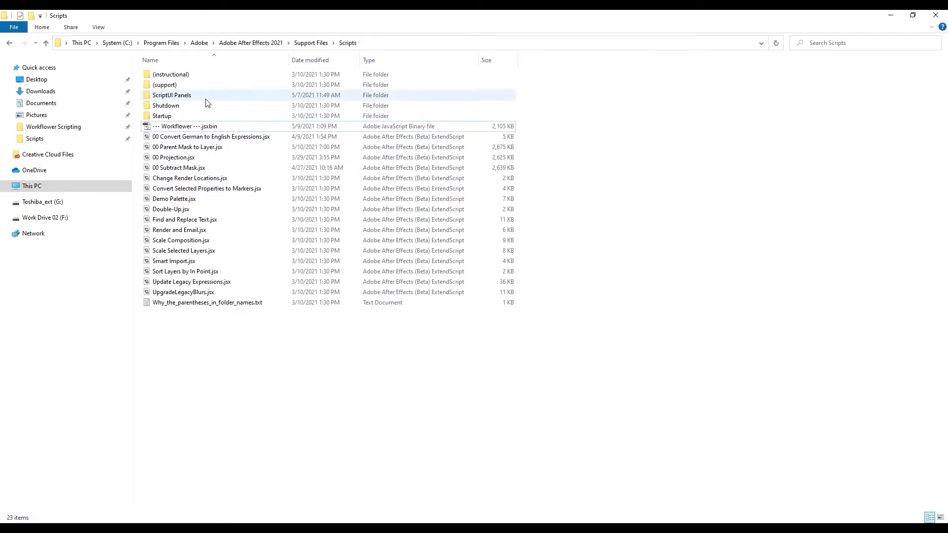
- Close the File Explorer Scripts folder window holding the Workflower script
left_click(891, 14)
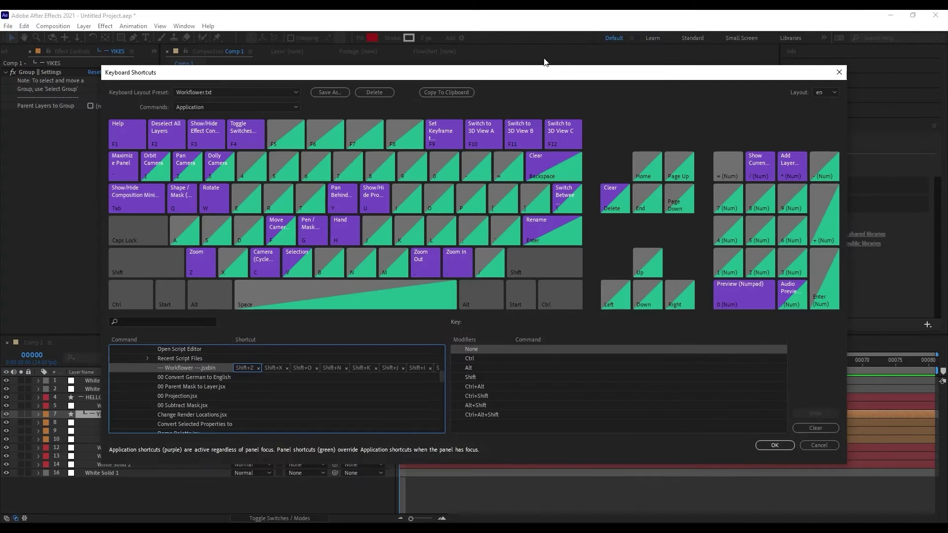
- Cancel the Keyboard Shortcuts dialog to return to Comp 1
left_click(819, 445)
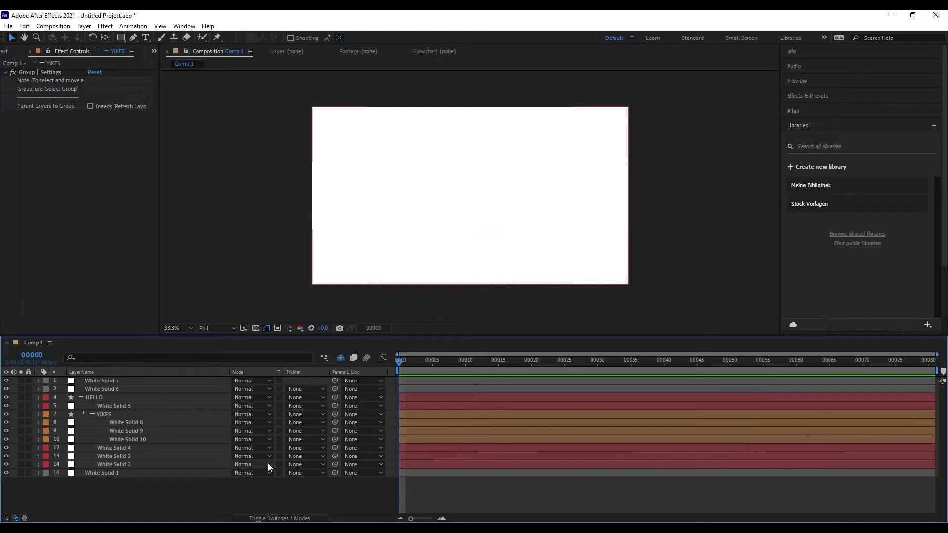
- In Workflower Settings > Shortcuts, choose Individual Scripts (Advanced) mode and set shortcuts for the current layout
key("ctrl+alt+x")
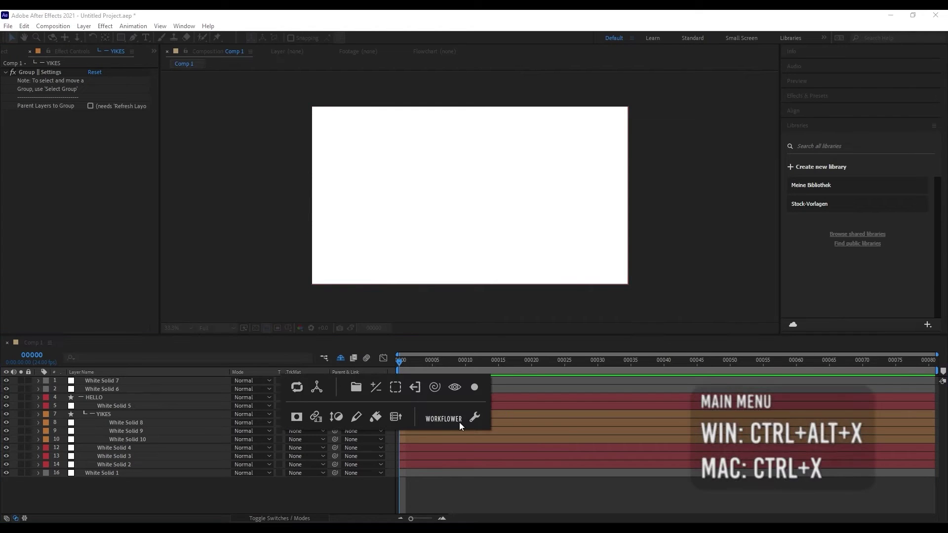
left_click(474, 419)
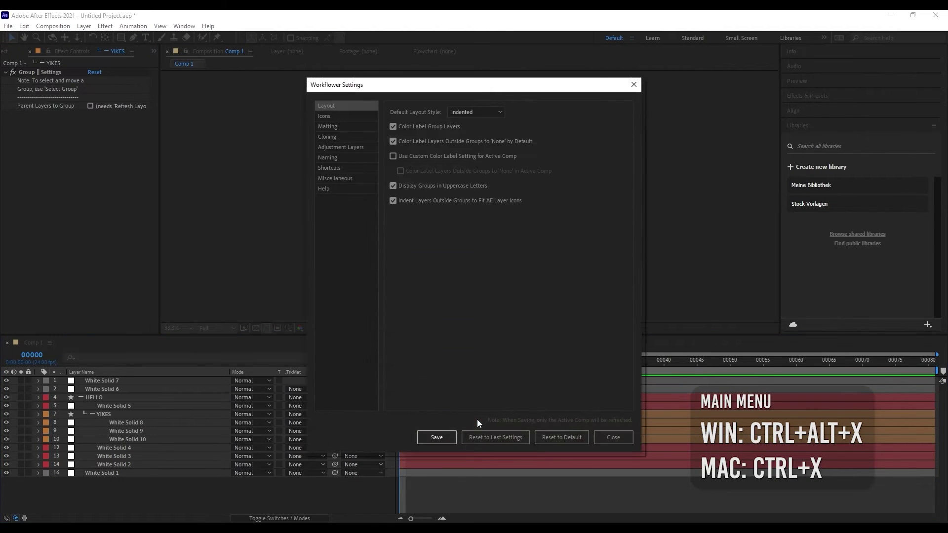
left_click(347, 169)
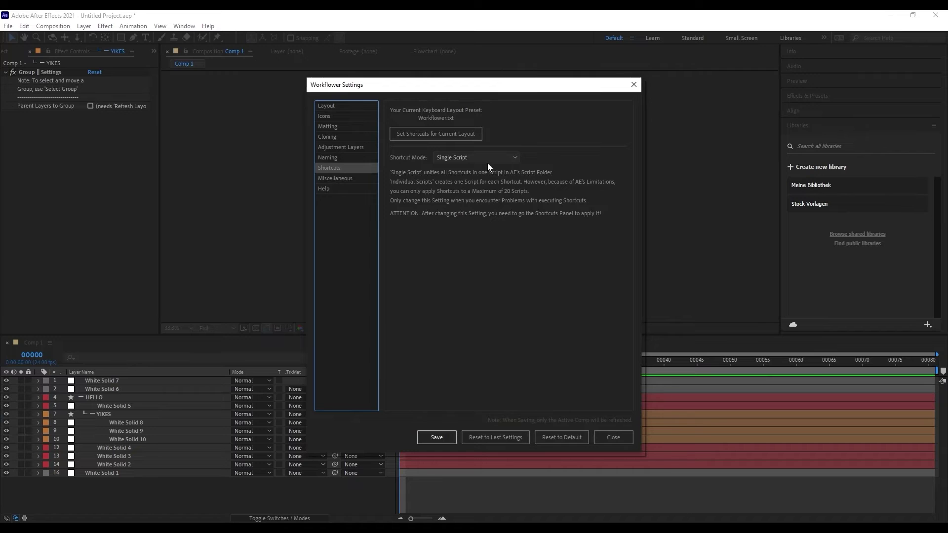
left_click(469, 157)
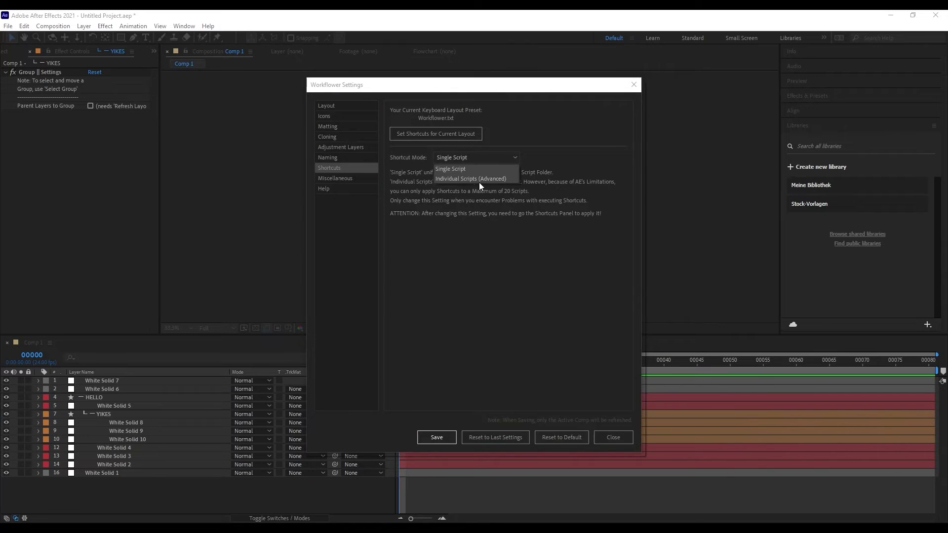
left_click(480, 180)
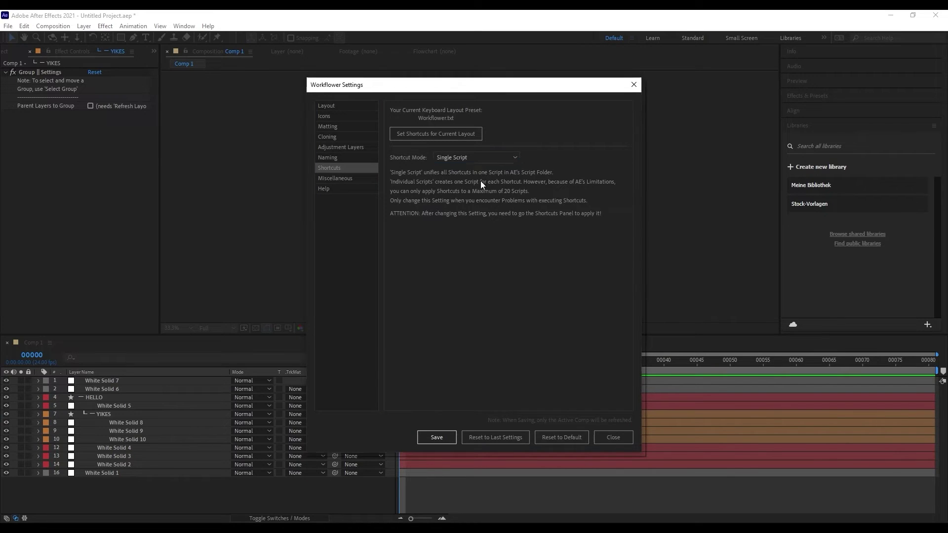
left_click(419, 133)
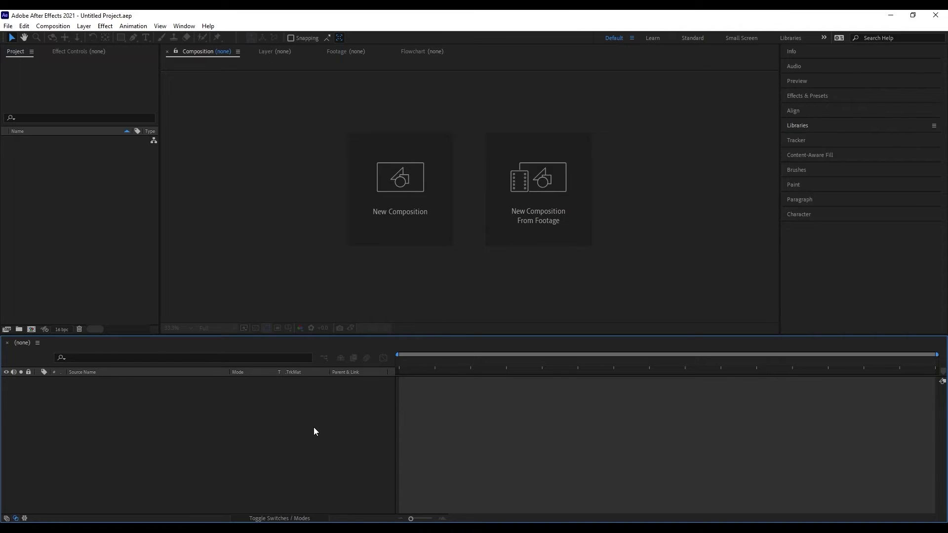
- Run --- Workflower ---.jsxbin, then use Settings > Shortcuts > Set Shortcuts for Current Layout
left_click(8, 25)
mouse_move(112, 291)
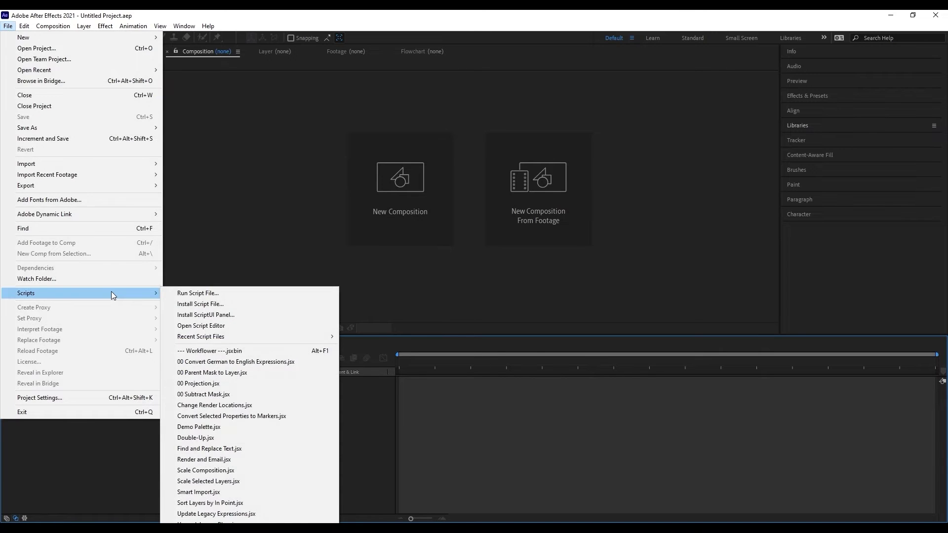
left_click(262, 351)
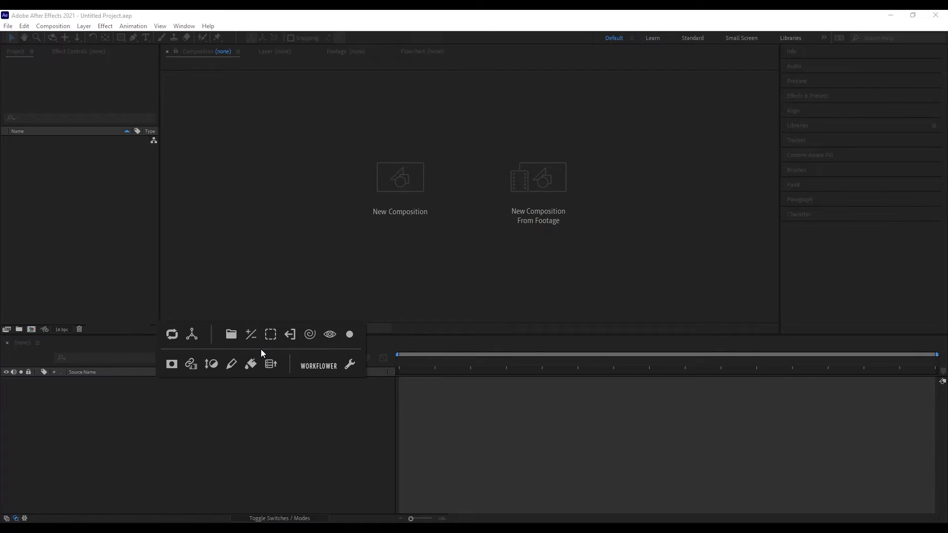
left_click(349, 364)
left_click(341, 168)
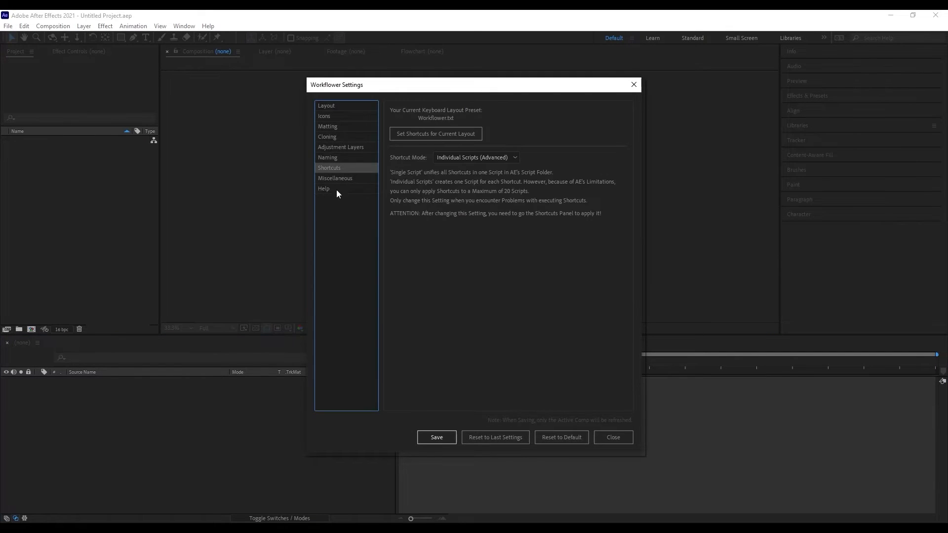
left_click(430, 134)
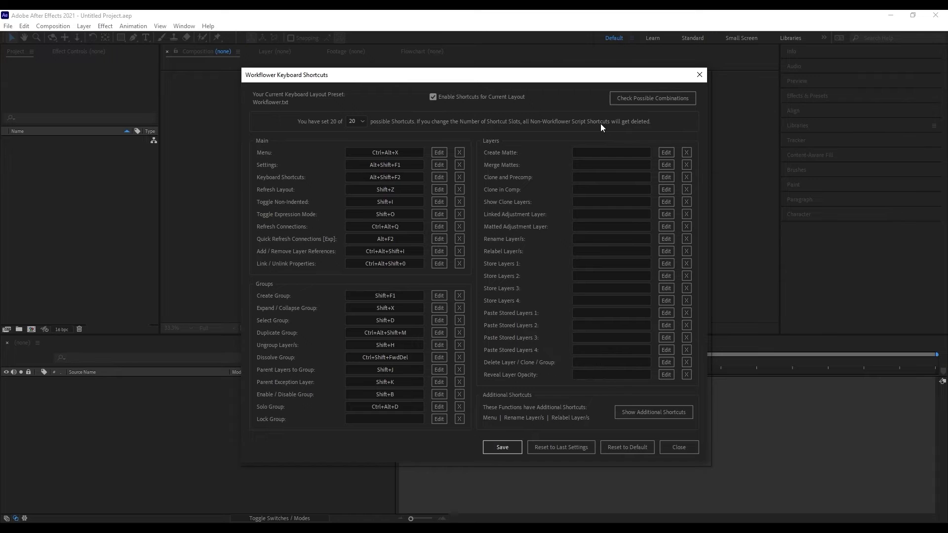
- Close the shortcuts window, relaunch --- Workflower ---.jsxbin and go to its Shortcuts settings page
left_click(679, 447)
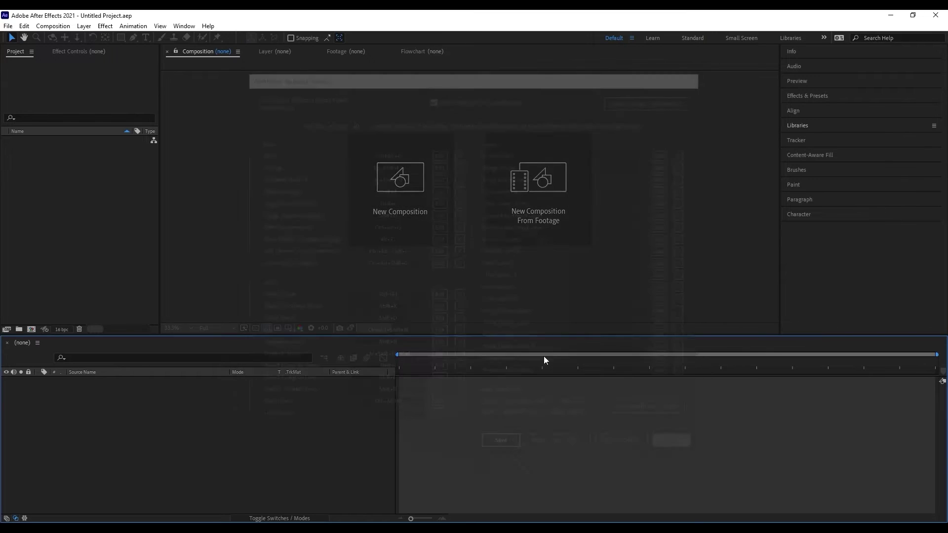
left_click(24, 25)
mouse_move(6, 24)
mouse_move(52, 294)
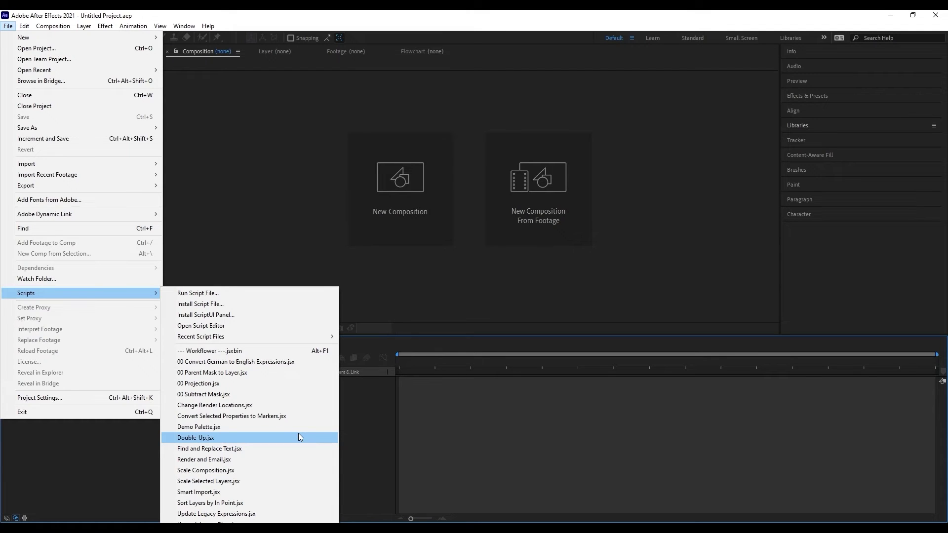
left_click(306, 350)
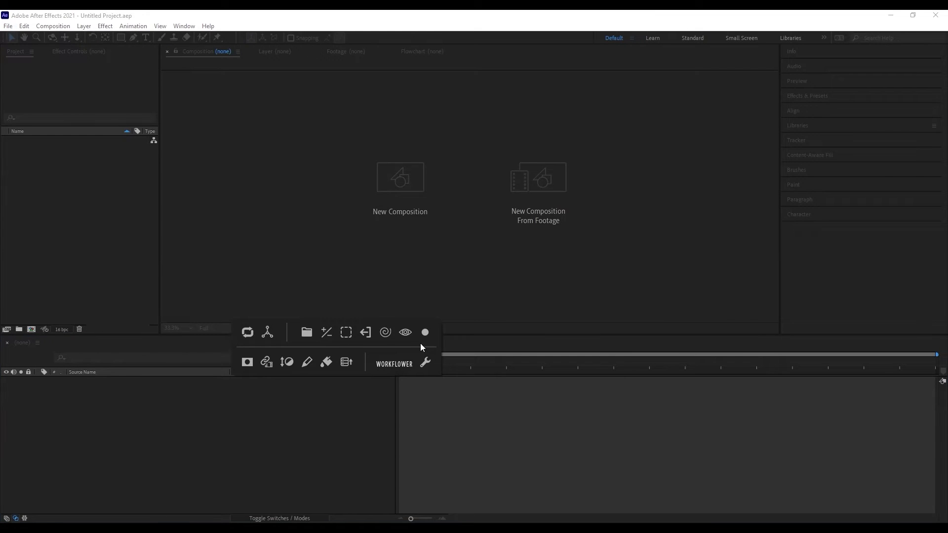
left_click(432, 364)
left_click(343, 167)
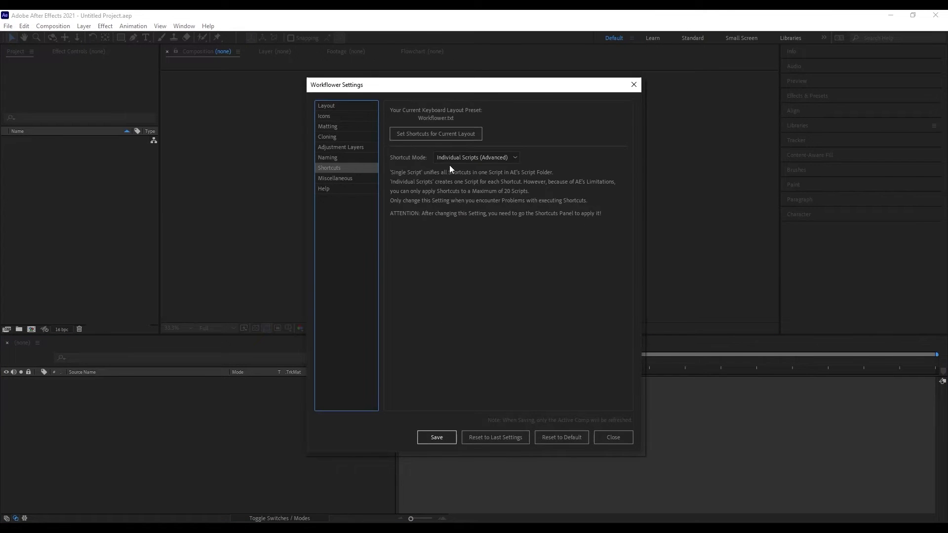
- Open the layout's shortcut editor and change the slot count to 15, then 7, then 20
left_click(459, 136)
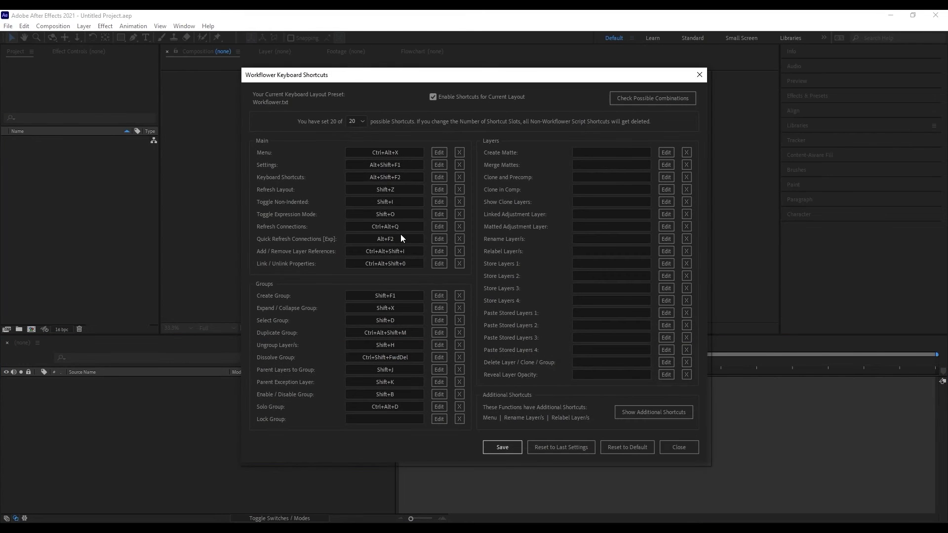
left_click(360, 121)
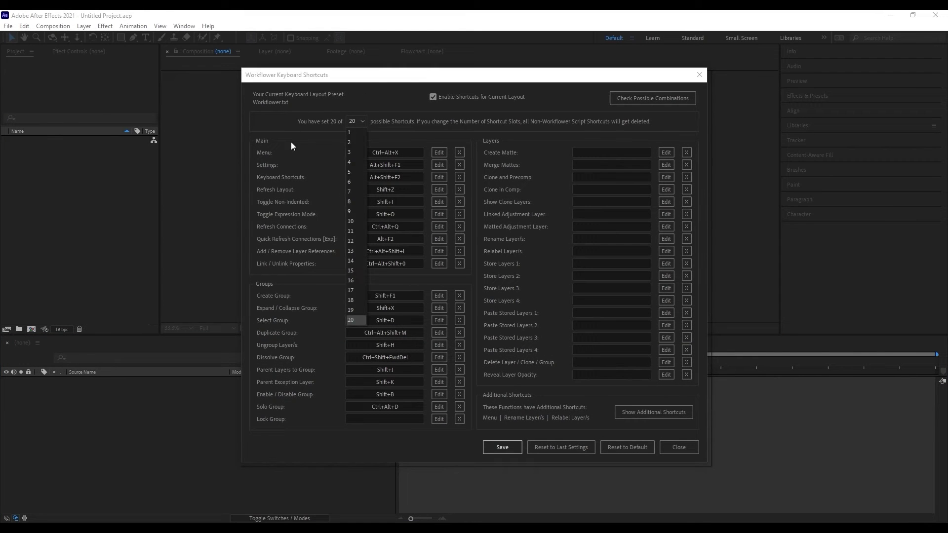
left_click(361, 269)
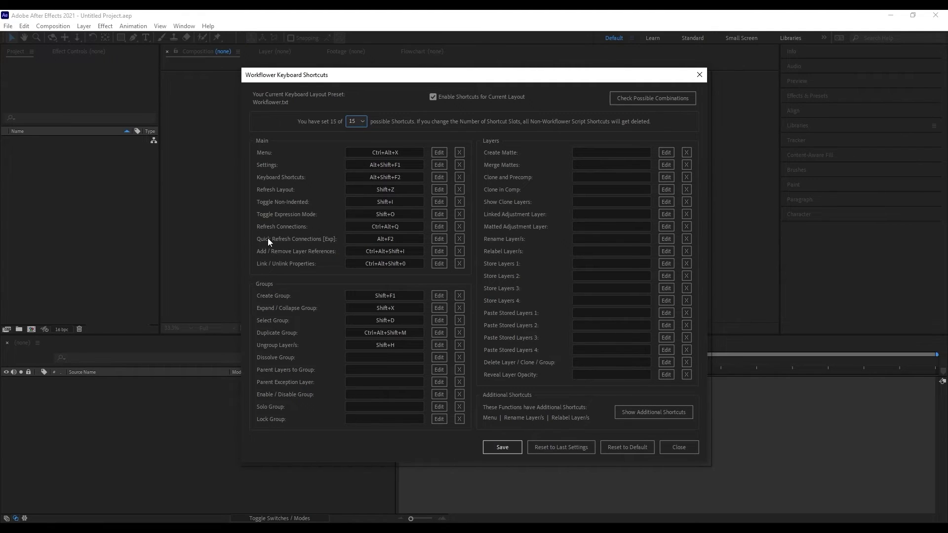
left_click(392, 345)
left_click(363, 122)
left_click(358, 192)
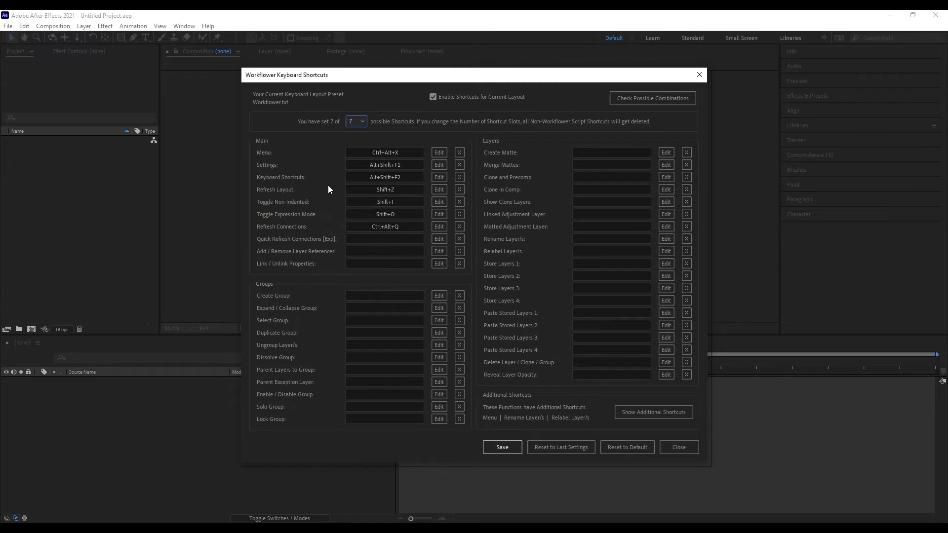
left_click(360, 123)
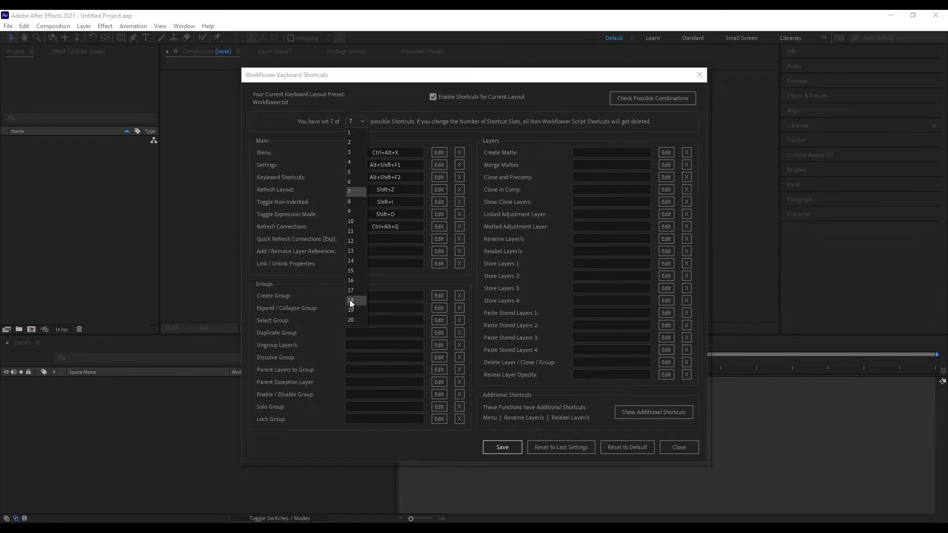
left_click(358, 321)
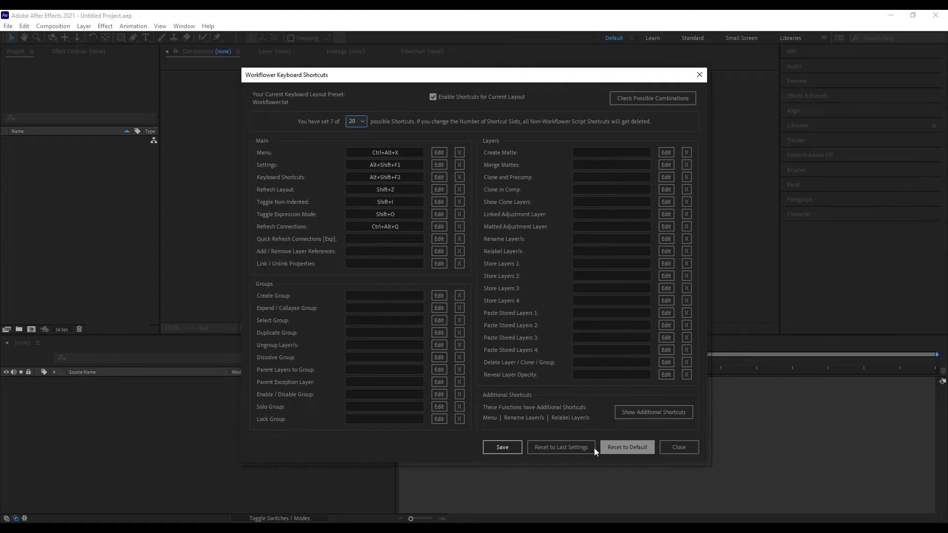
- Reset to defaults, test Ctrl+Alt+Shift+B on Ungroup Layer/s, reset again, and save the shortcuts
left_click(625, 447)
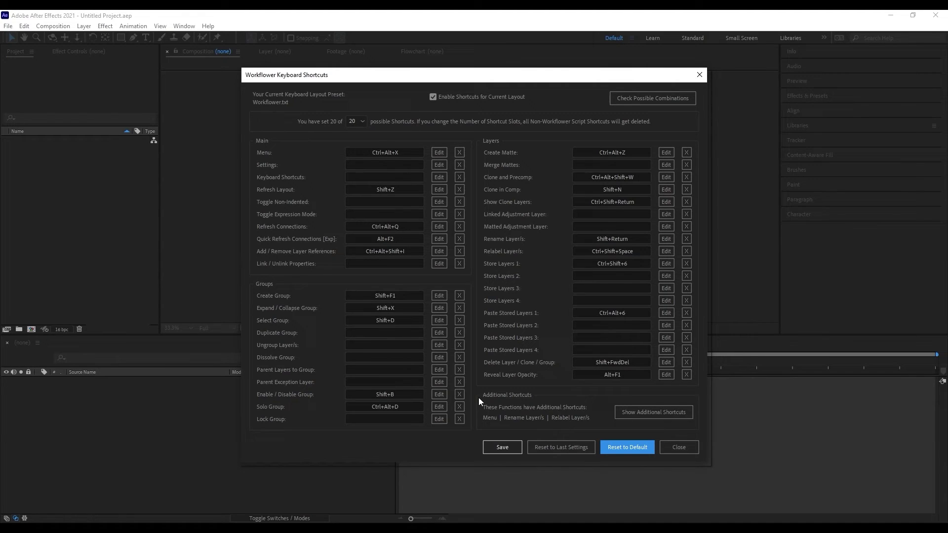
left_click(439, 345)
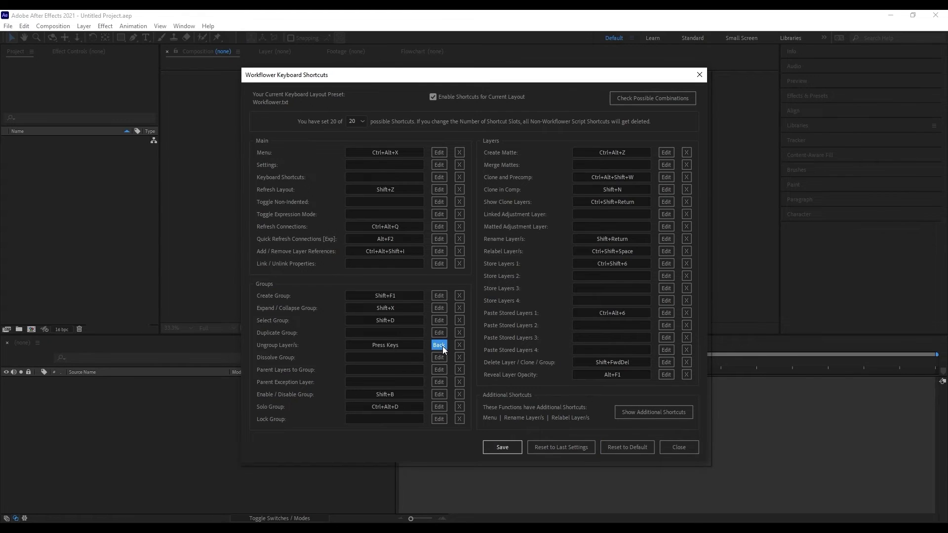
key("ctrl+shift+g")
left_click(440, 345)
left_click(688, 266)
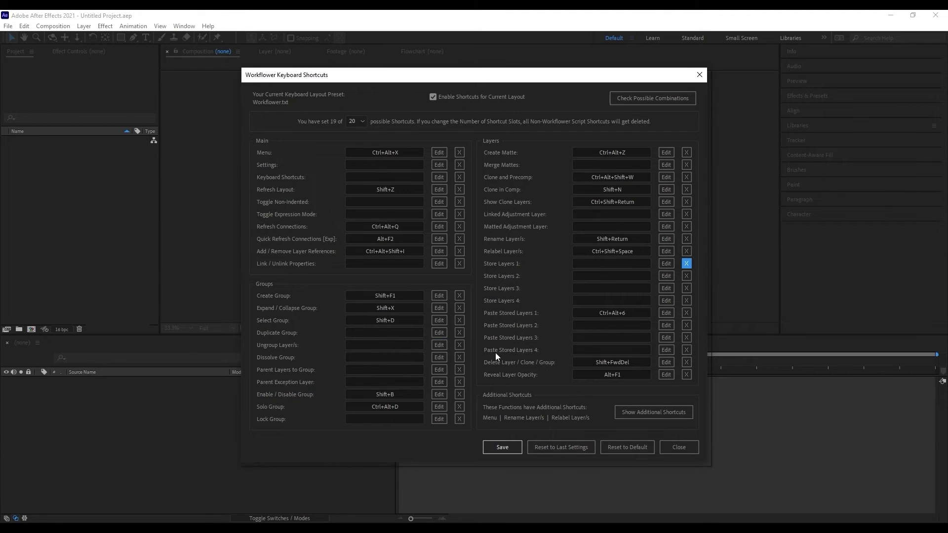
left_click(444, 347)
key("ctrl+alt+shift+b")
left_click(639, 452)
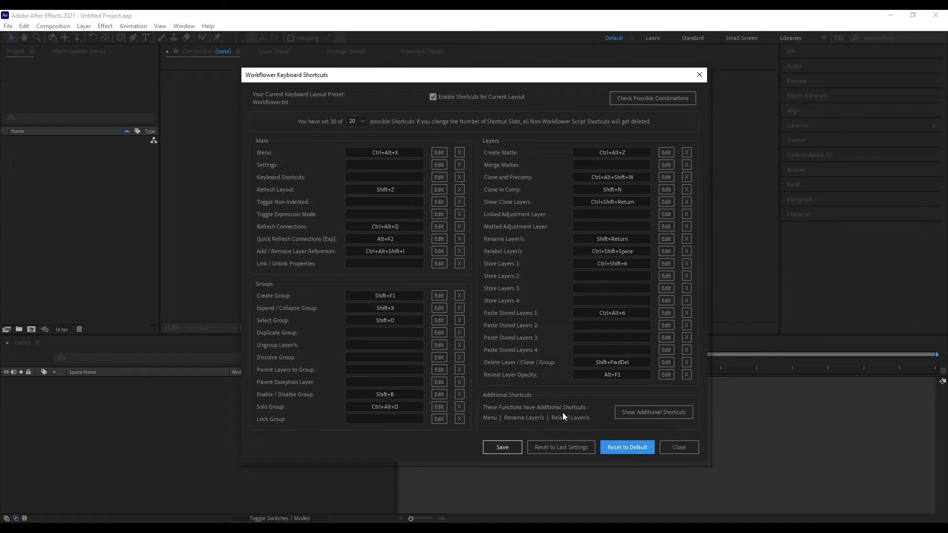
left_click(509, 449)
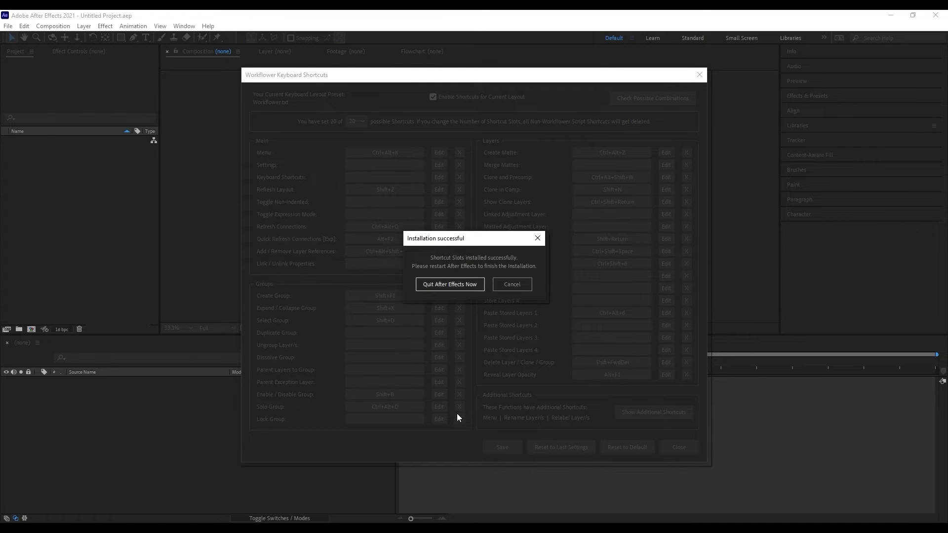
- In the Explorer Scripts folder, select Workflower II Function 01 through 19 to confirm them, then deselect
mouse_move(271, 504)
left_click(222, 502)
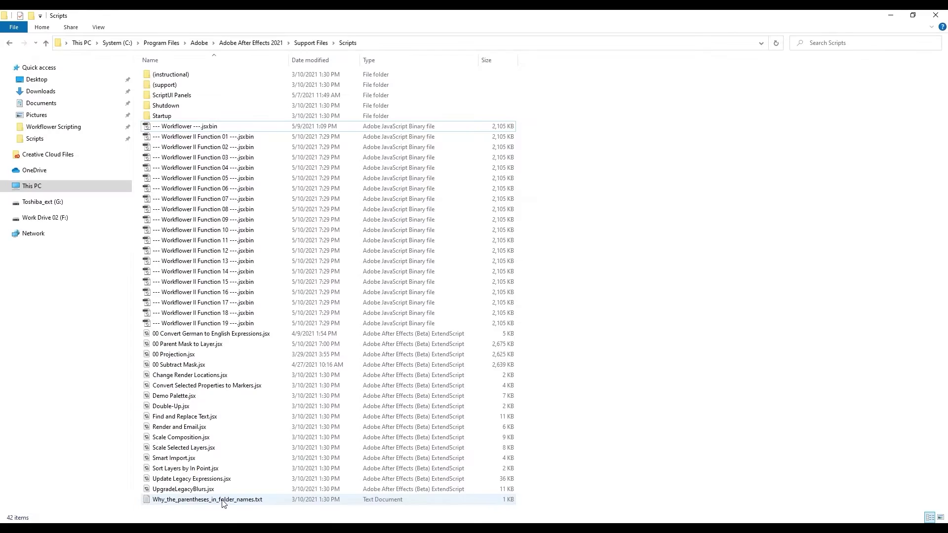
left_click(293, 138)
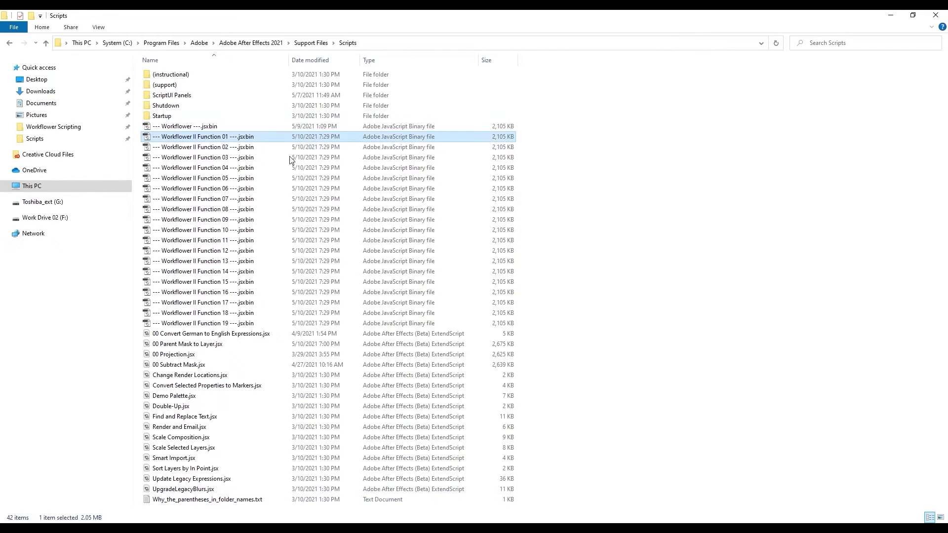
left_click(259, 323, "shift")
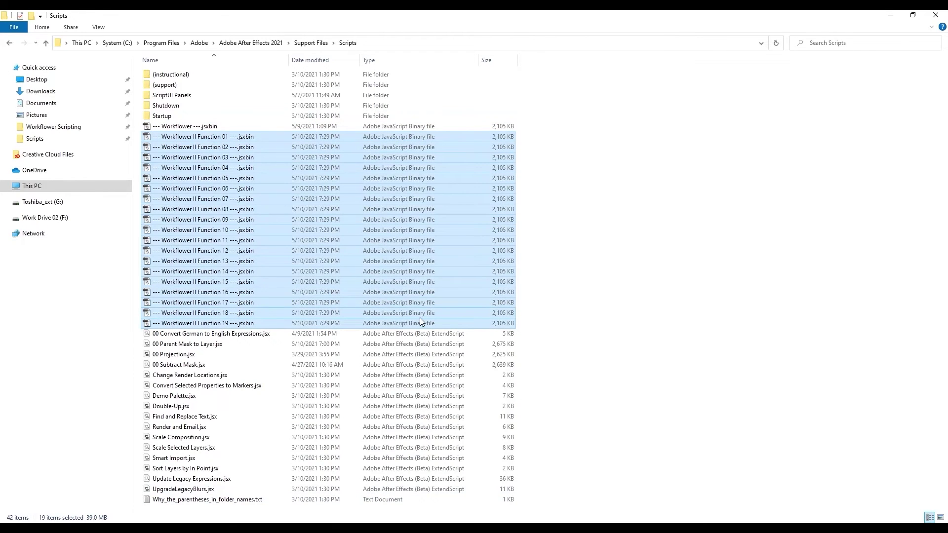
left_click(570, 318)
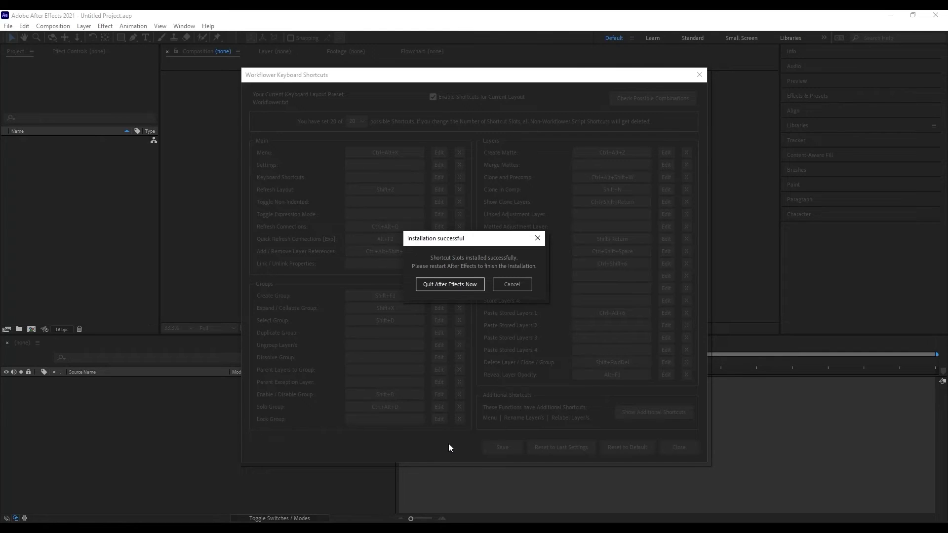
- Dismiss the installation notice and run '--- Workflower II Function 02 ---.jsxbin' from File > Scripts
left_click(448, 284)
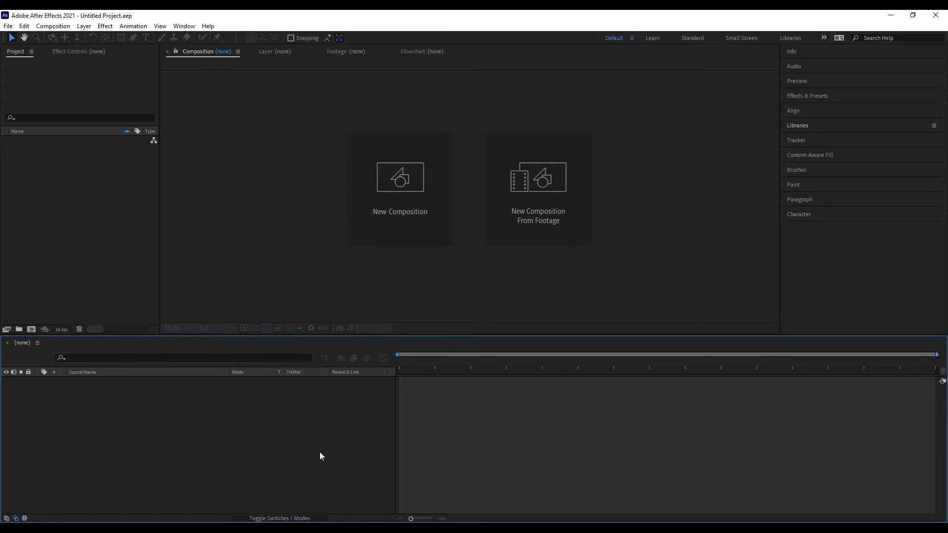
left_click(8, 25)
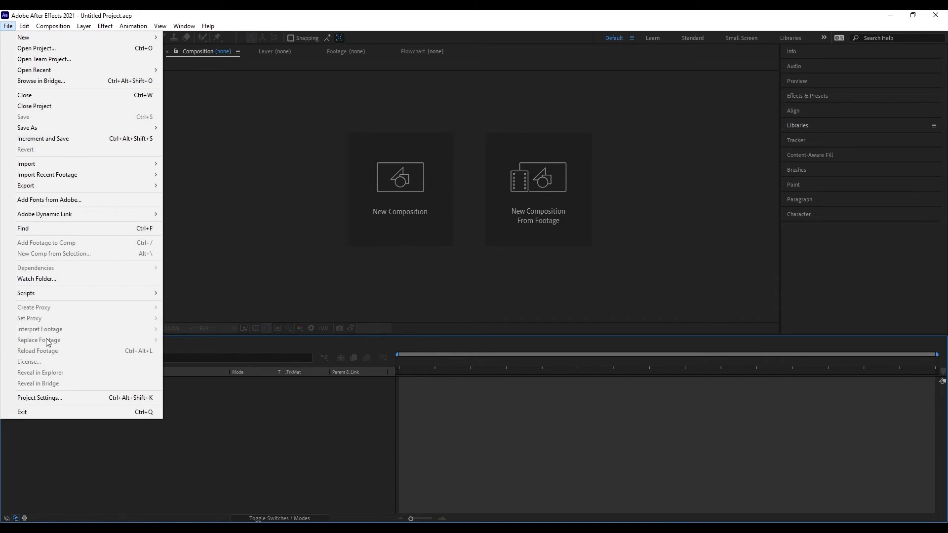
mouse_move(84, 294)
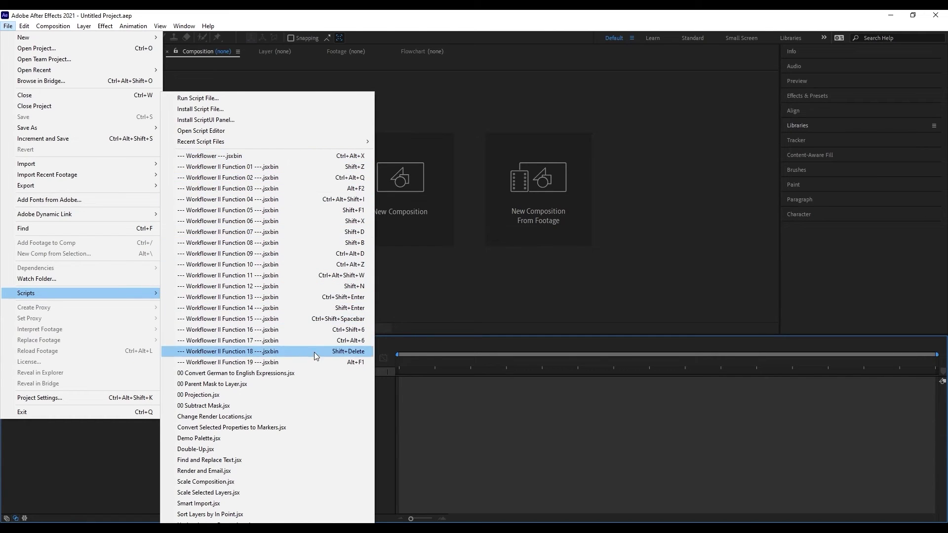
left_click(300, 179)
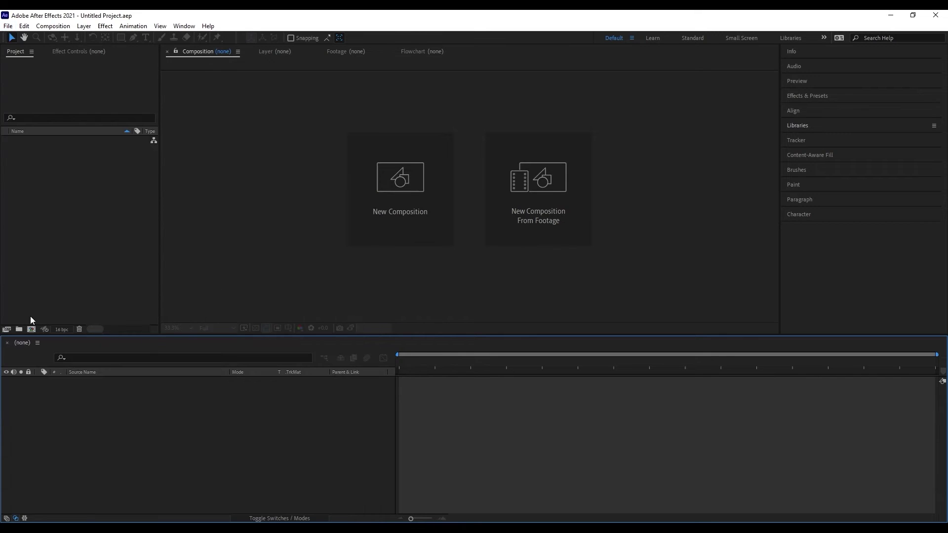
- Create Comp 1 with a white solid and group it into a HELLO group
left_click(533, 341)
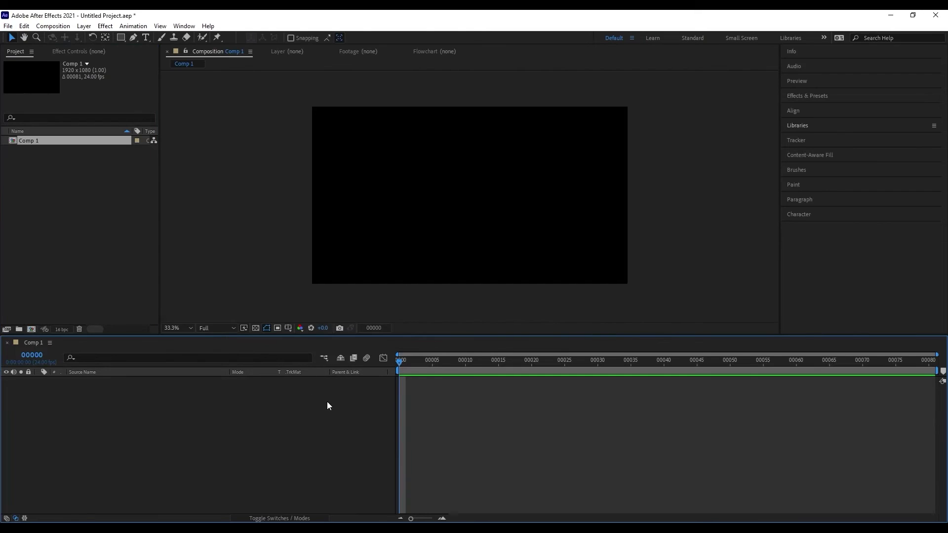
left_click(495, 321)
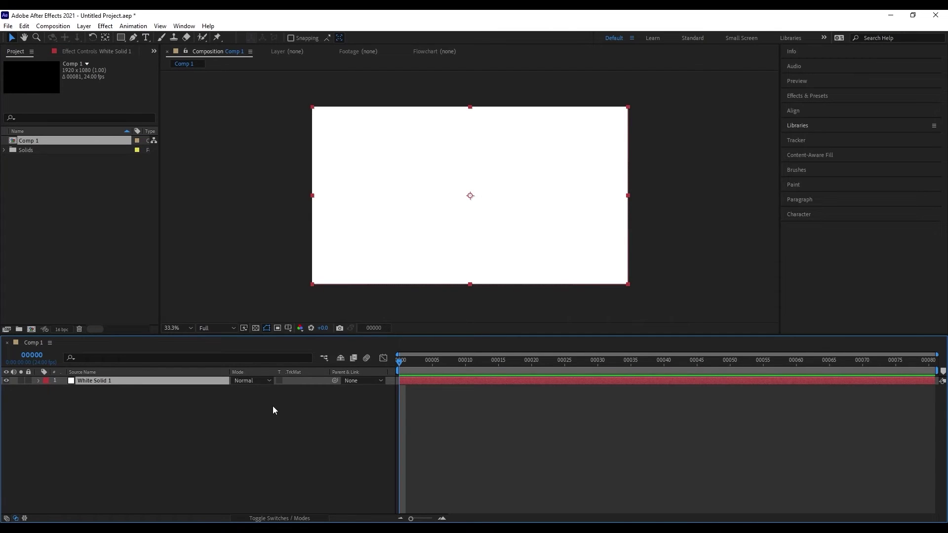
key("shift+z")
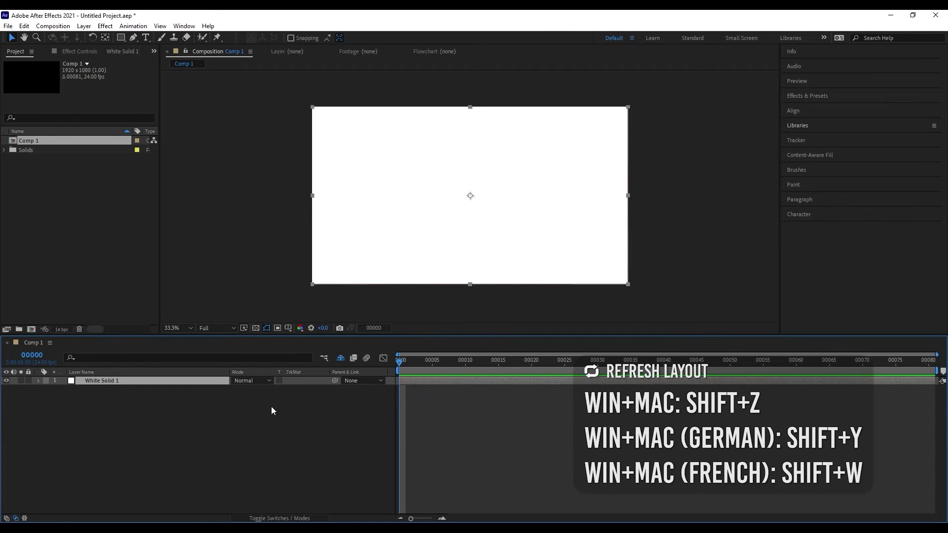
key("shift+F1")
type("Hello")
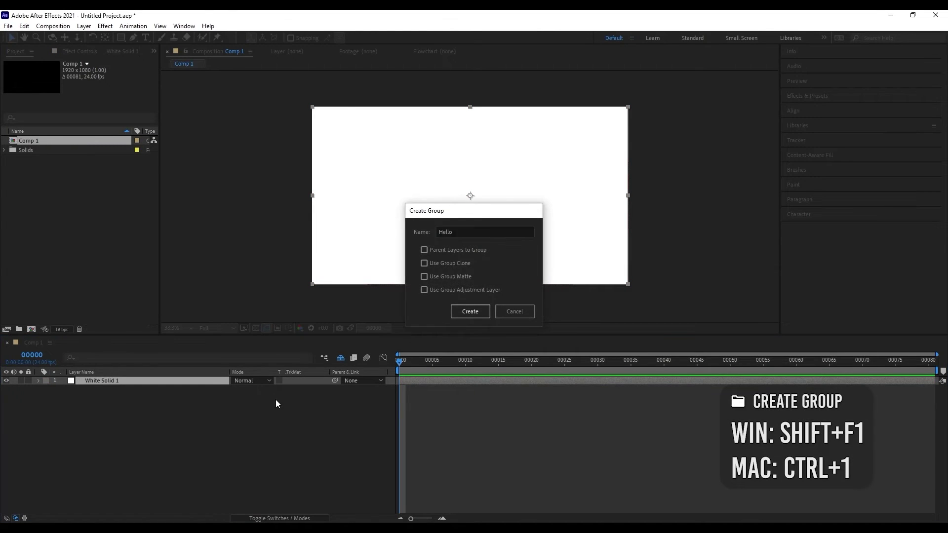
key("Return")
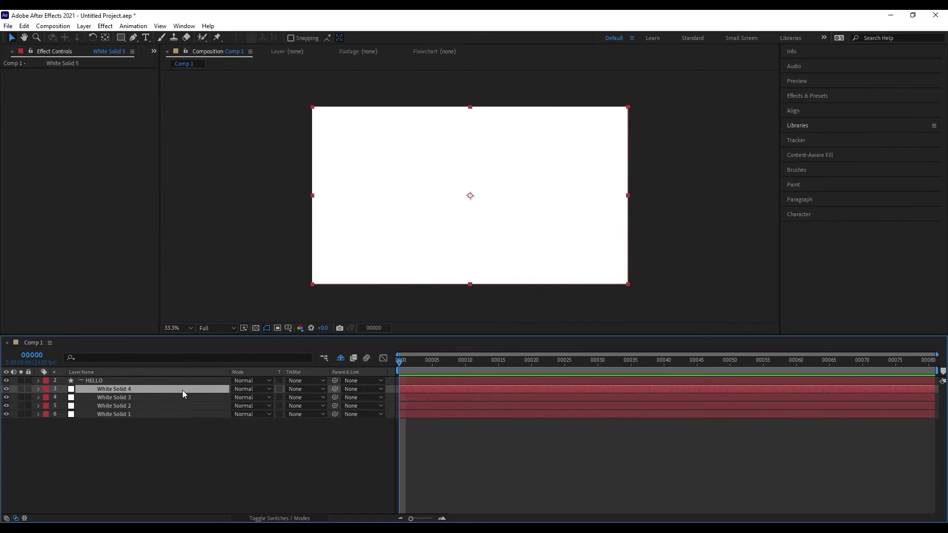
- Duplicate the solid, group White Solids 2–5 into a second group, and give it a yellow label
key("ctrl+d")
key("ctrl+d")
key("ctrl+d")
key("ctrl+d")
left_click(184, 414)
left_click(187, 439, "shift")
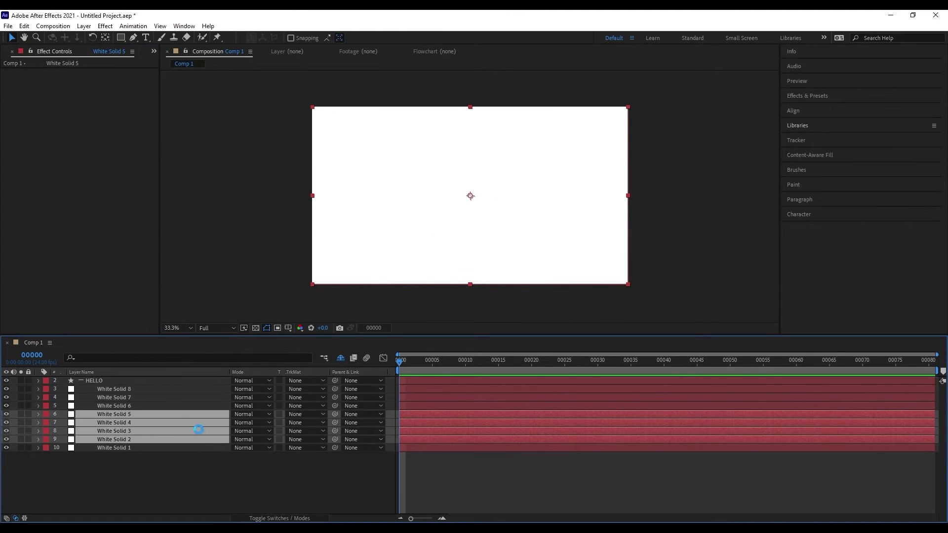
key("shift+F1")
type("World")
key("Return")
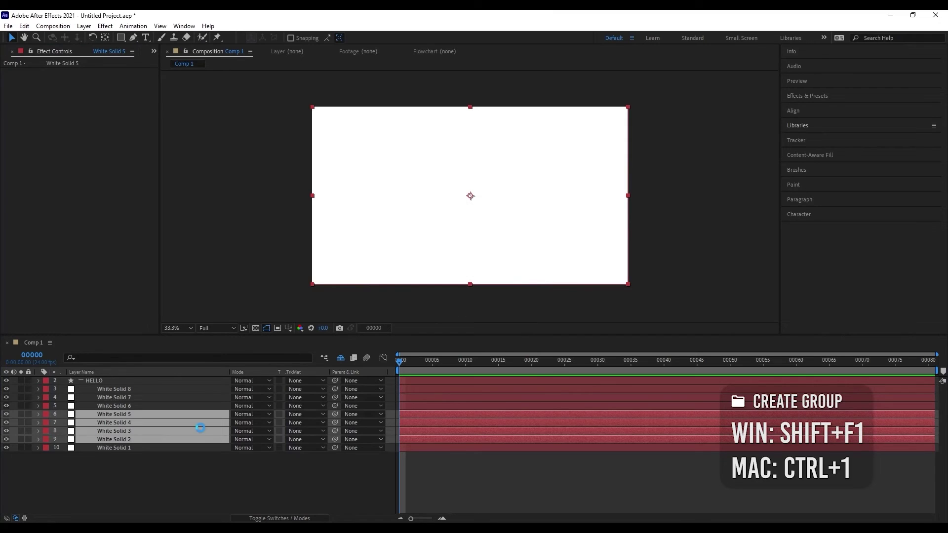
key("ctrl+shift+space")
left_click(212, 423)
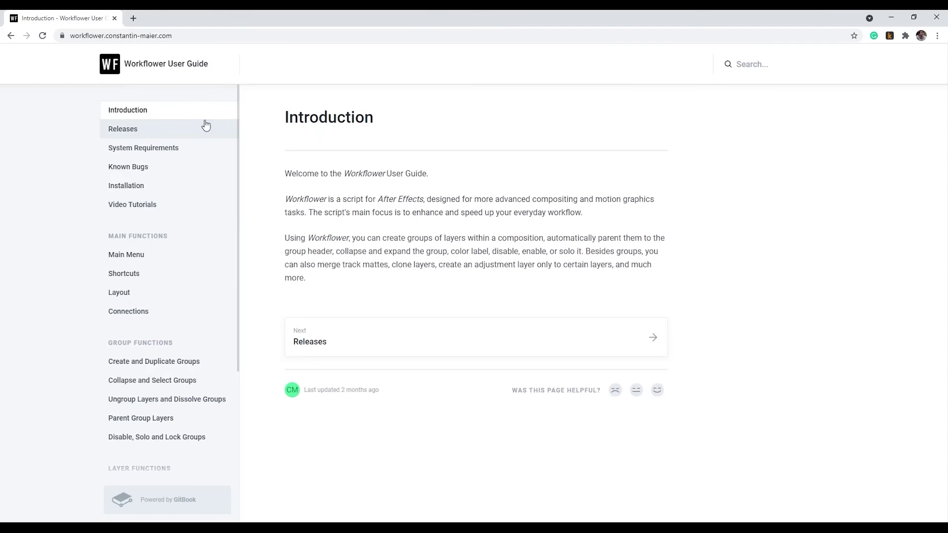
- Open the guide's Shortcuts page at the Unrecognized Keypress Error Message section
left_click(182, 275)
scroll(415, 331, "down", 10)
left_click_drag(402, 328, 585, 328)
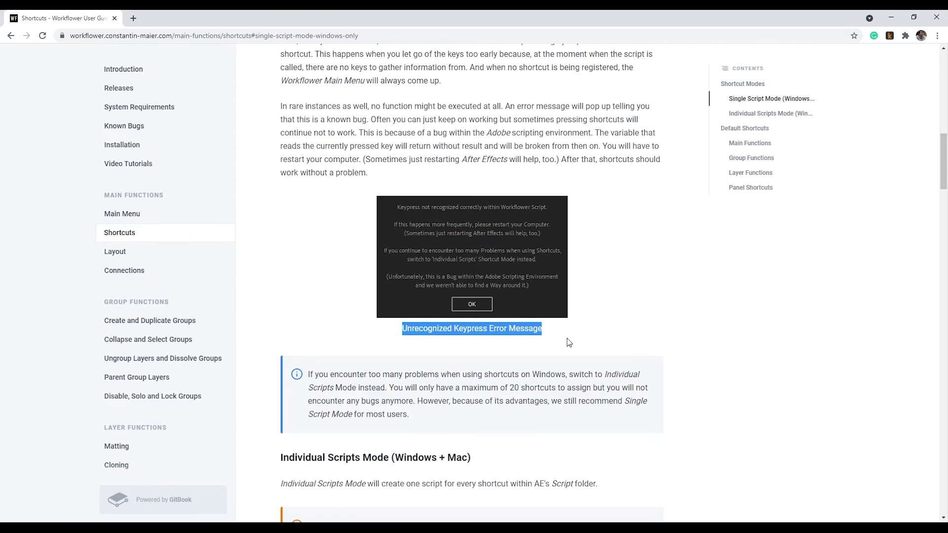
left_click(549, 163)
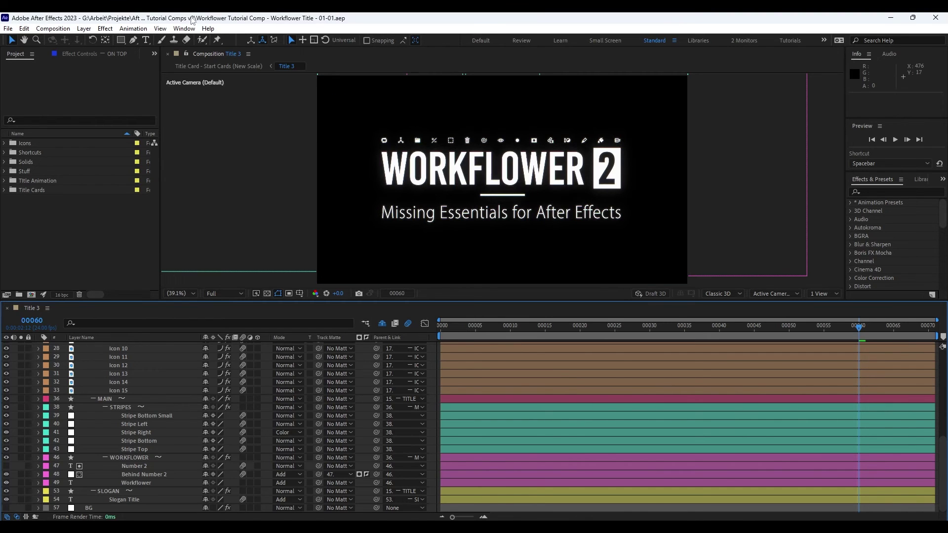
- Open the Window menu and scroll down to the installed ScriptUI scripts list
left_click(183, 29)
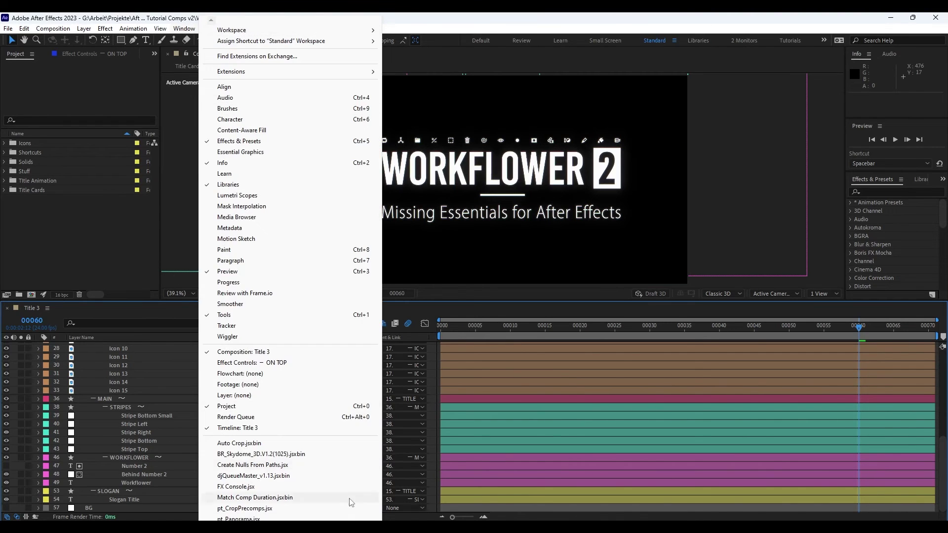
scroll(292, 498, "down", 1)
scroll(291, 499, "down", 3)
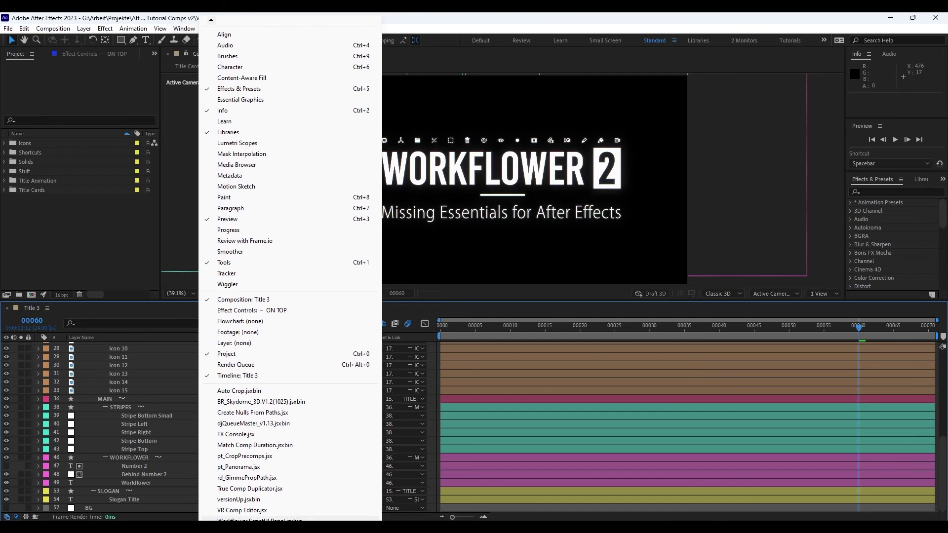
- Launch the Workflower ScriptUI panel and dock it as a slim column beside the Project panel
left_click(299, 519)
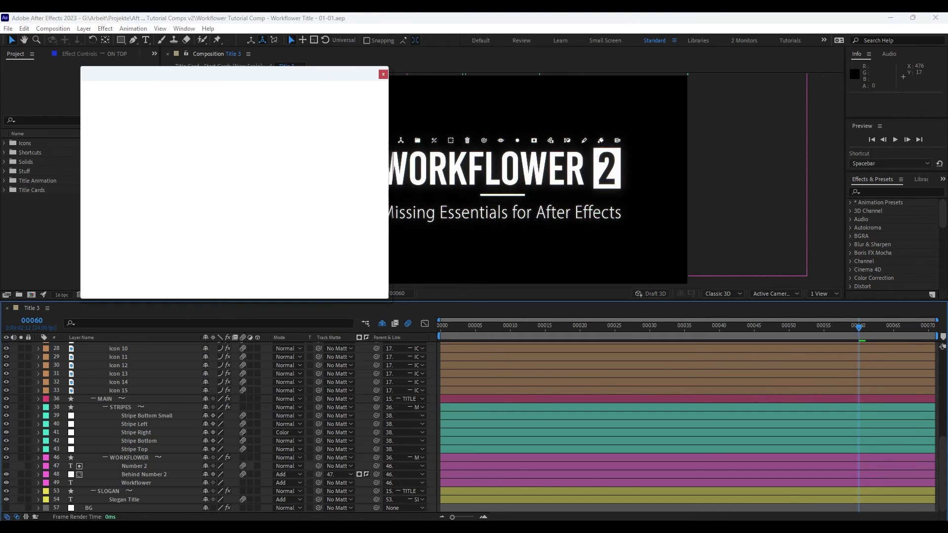
left_click_drag(233, 74, 215, 281)
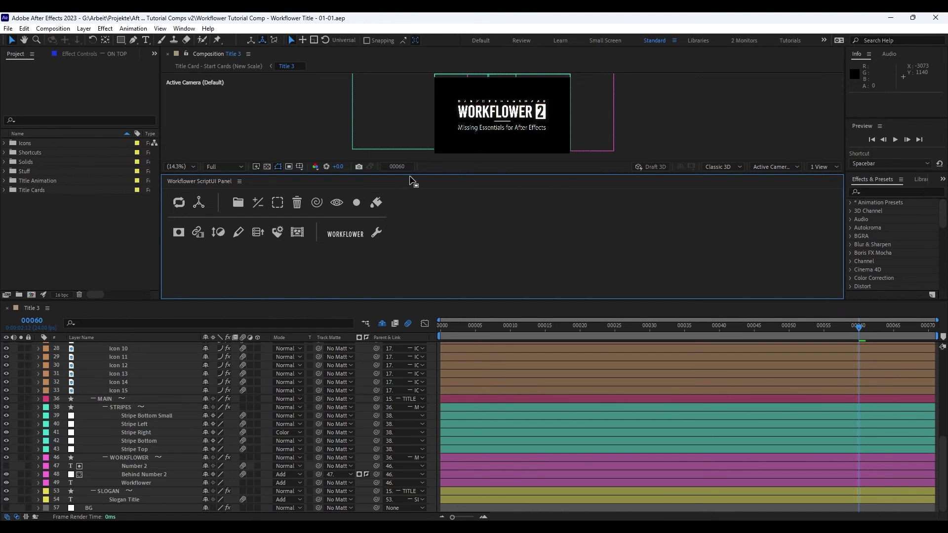
left_click_drag(405, 174, 404, 252)
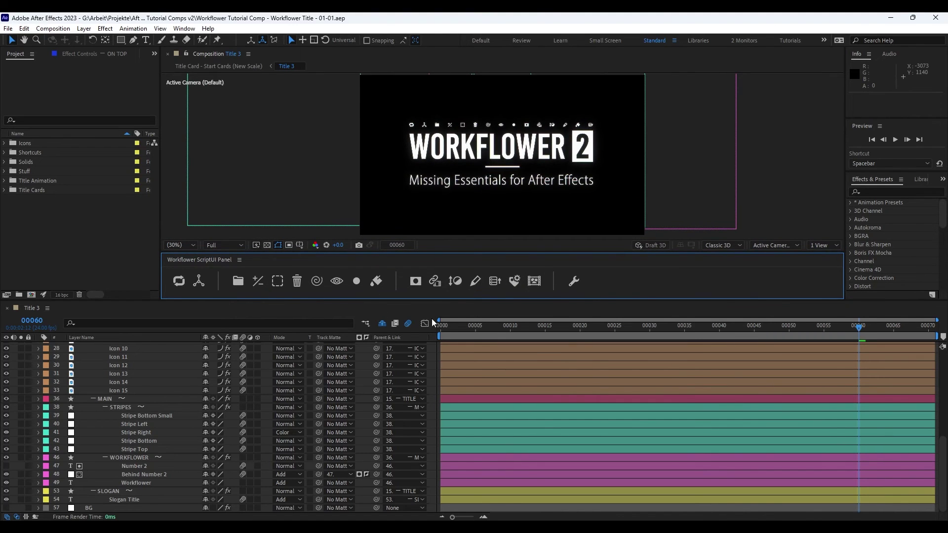
left_click_drag(218, 259, 29, 406)
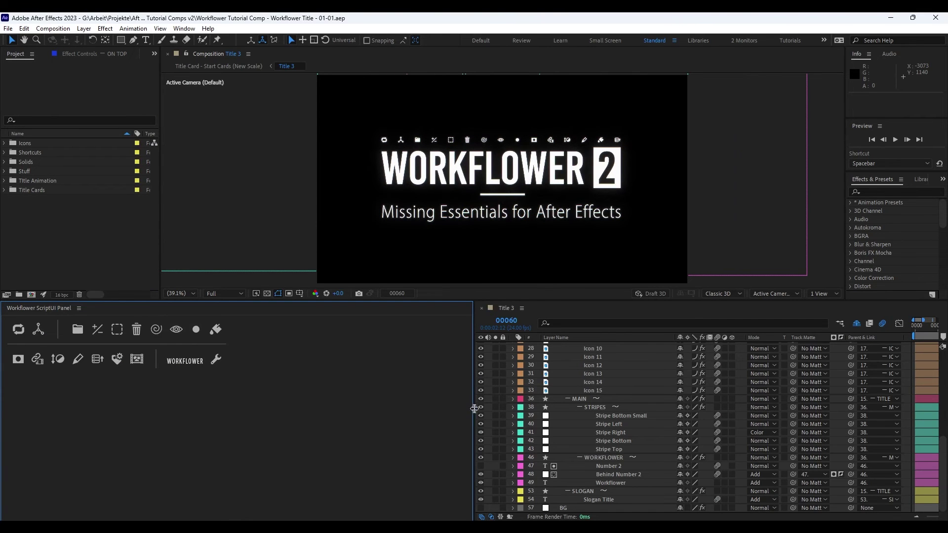
left_click_drag(472, 408, 70, 407)
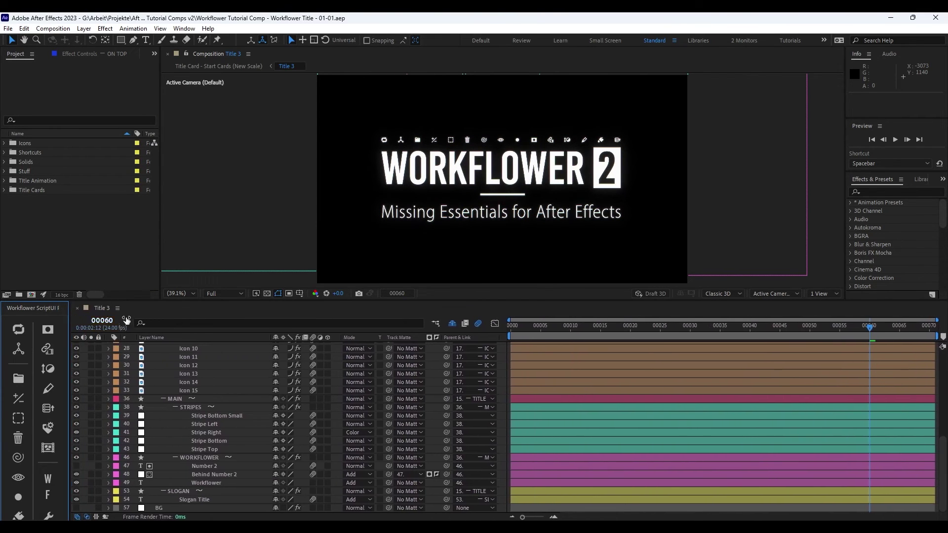
left_click_drag(131, 301, 131, 280)
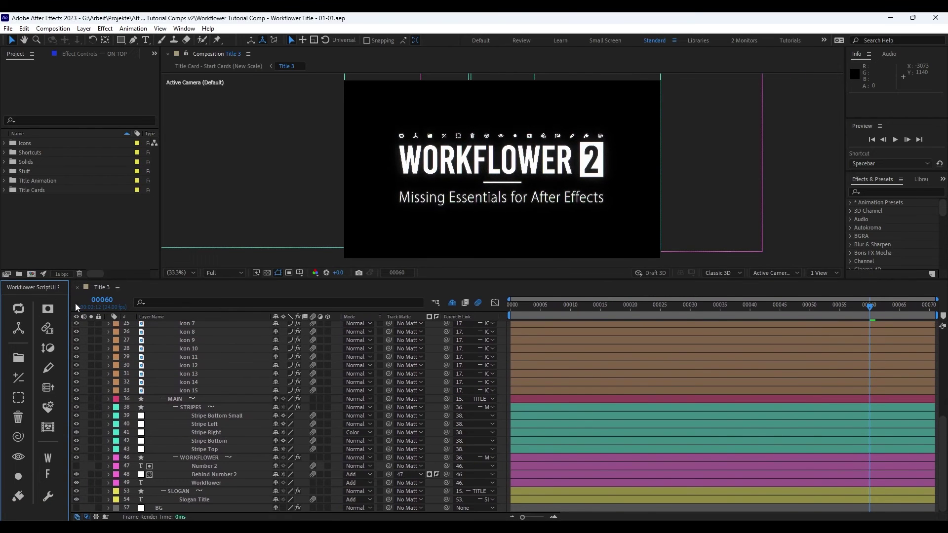
left_click_drag(34, 287, 11, 275)
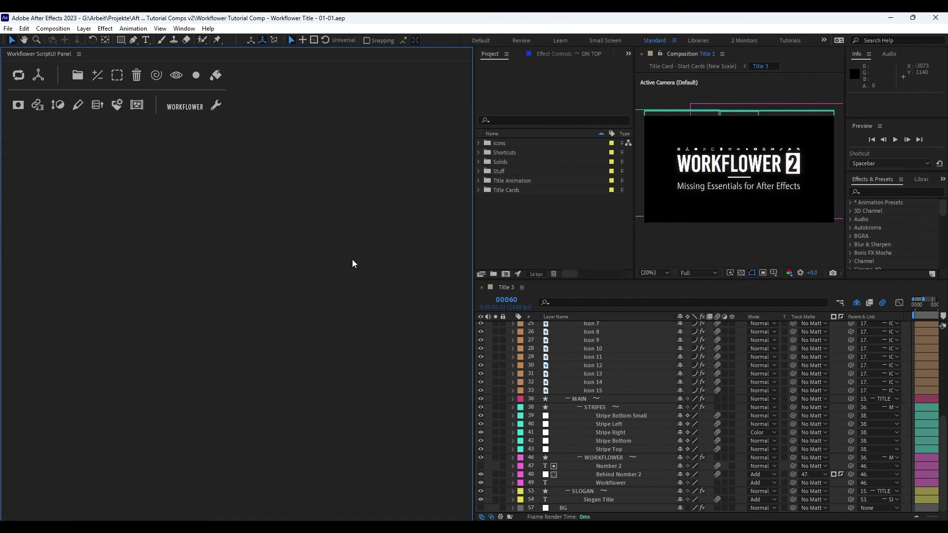
left_click_drag(471, 282, 37, 290)
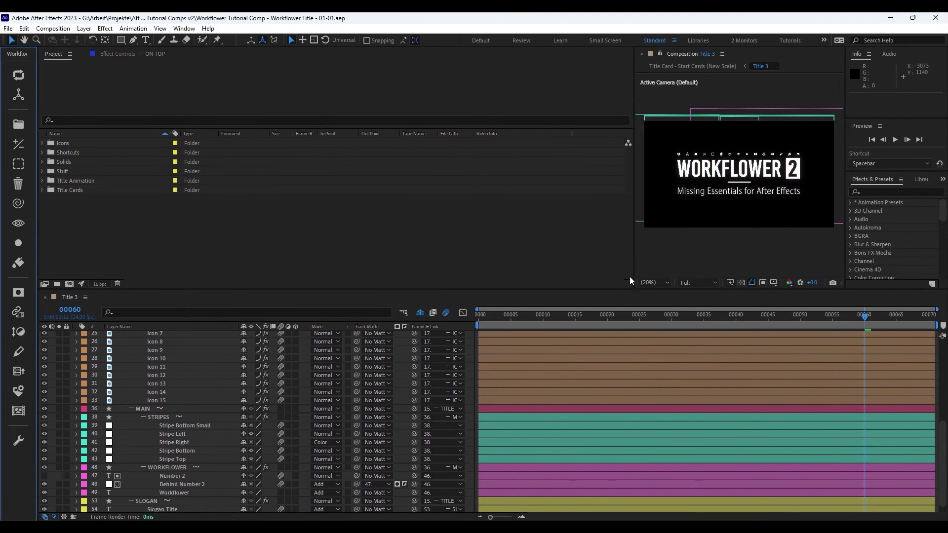
left_click_drag(634, 273, 330, 275)
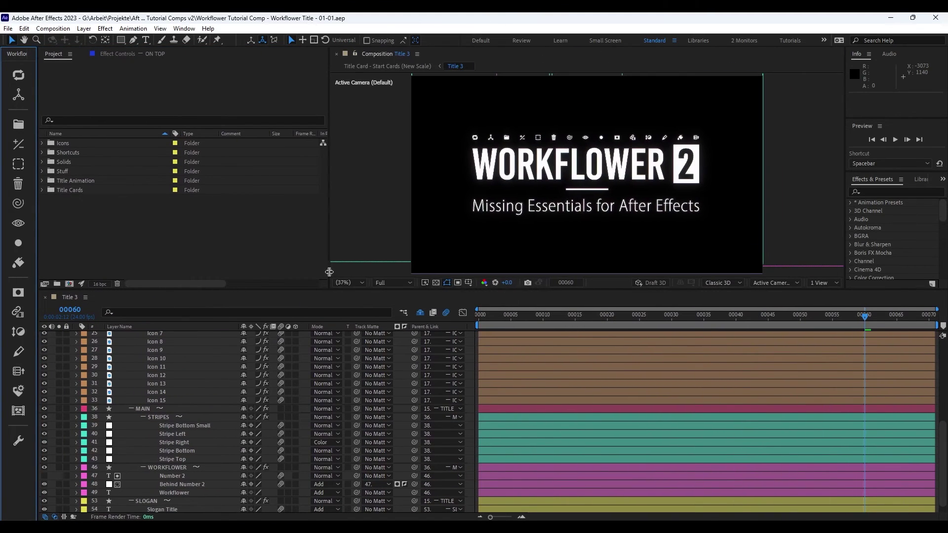
- Group Icons 9–13 into GROUP 1, then dissolve the group and deselect the layers
left_click(191, 385)
left_click(197, 352, "shift")
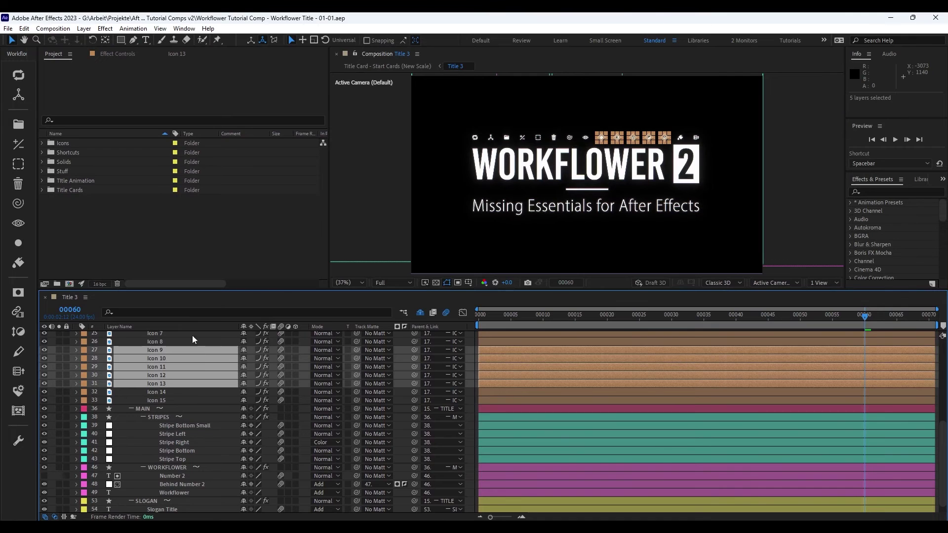
left_click(25, 124)
left_click(483, 336)
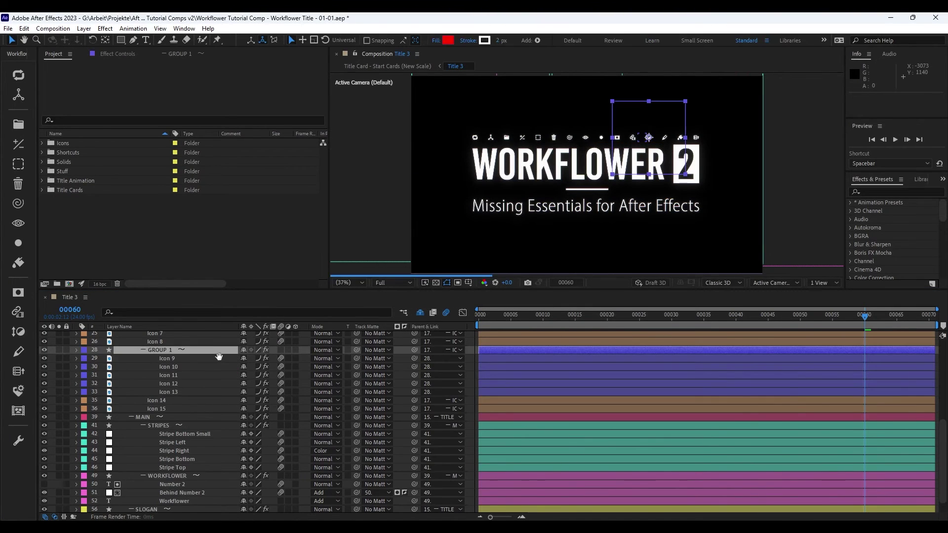
scroll(221, 368, "up", 1)
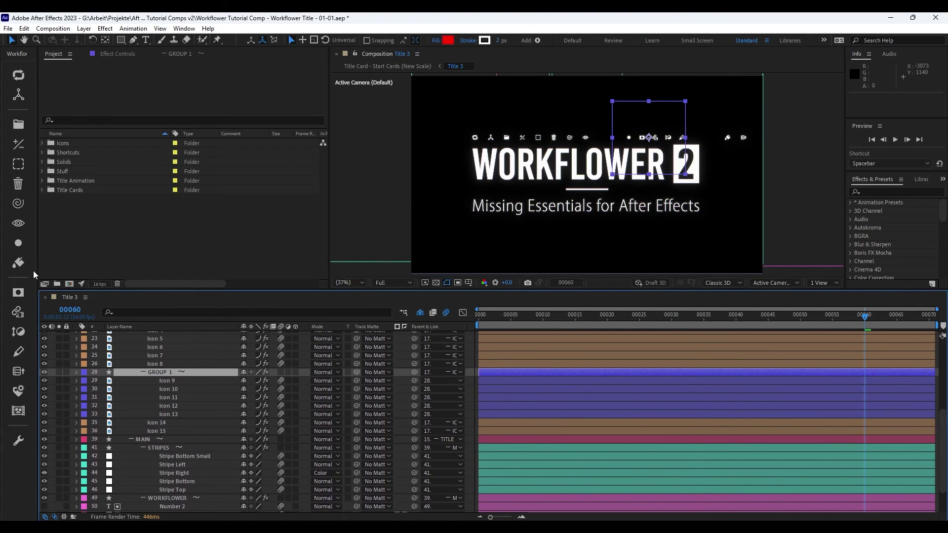
left_click(18, 184)
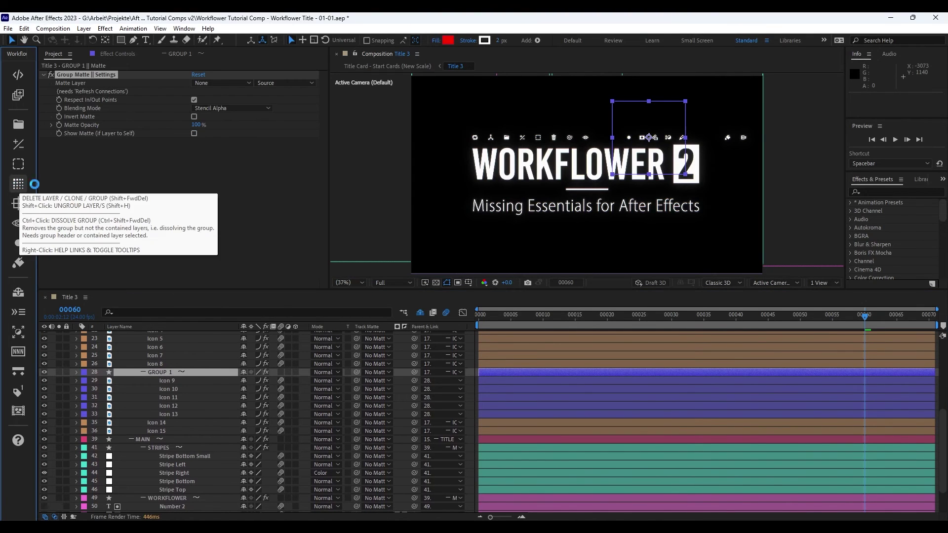
left_click(18, 184)
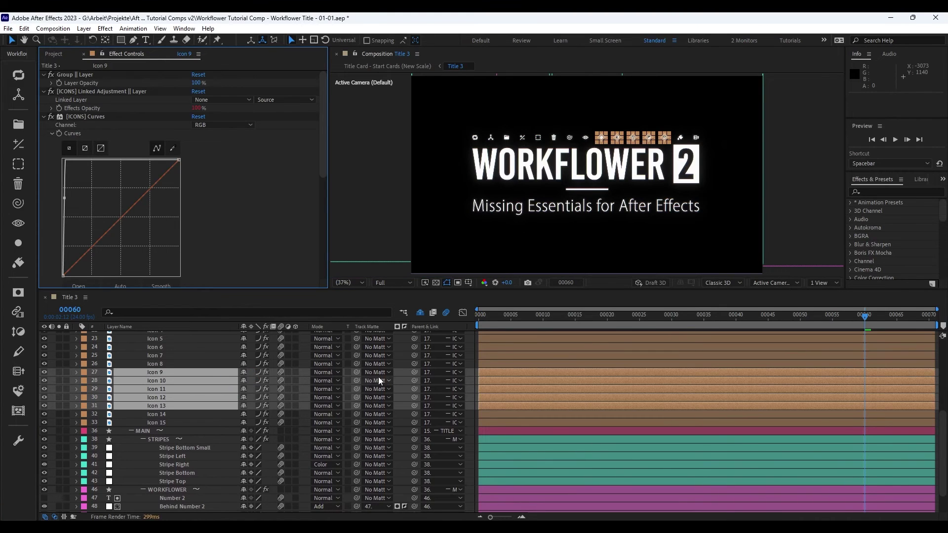
key("ctrl+shift+a")
scroll(404, 377, "up", 1)
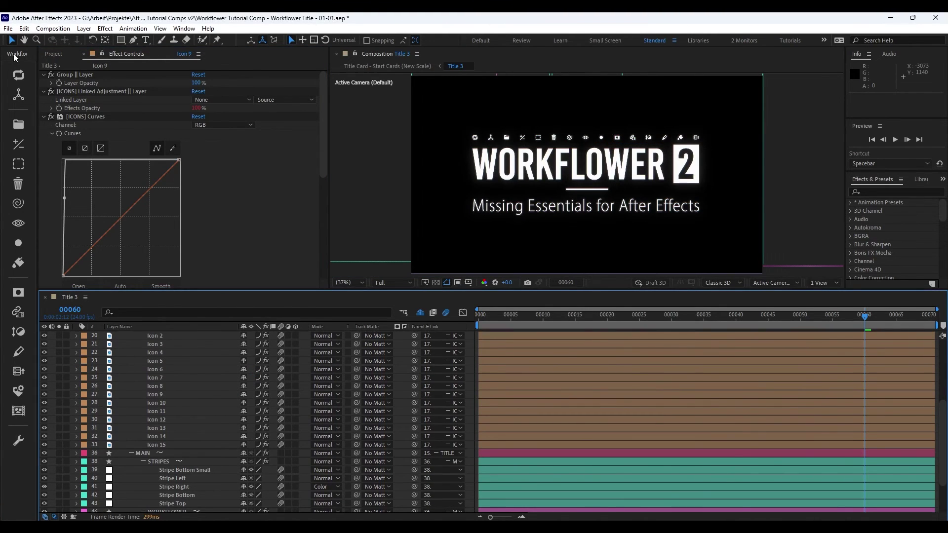
- Redock the Workflower panel left of the Timeline as a two-column strip, enlarging viewer and timeline
left_click_drag(15, 54, 61, 436)
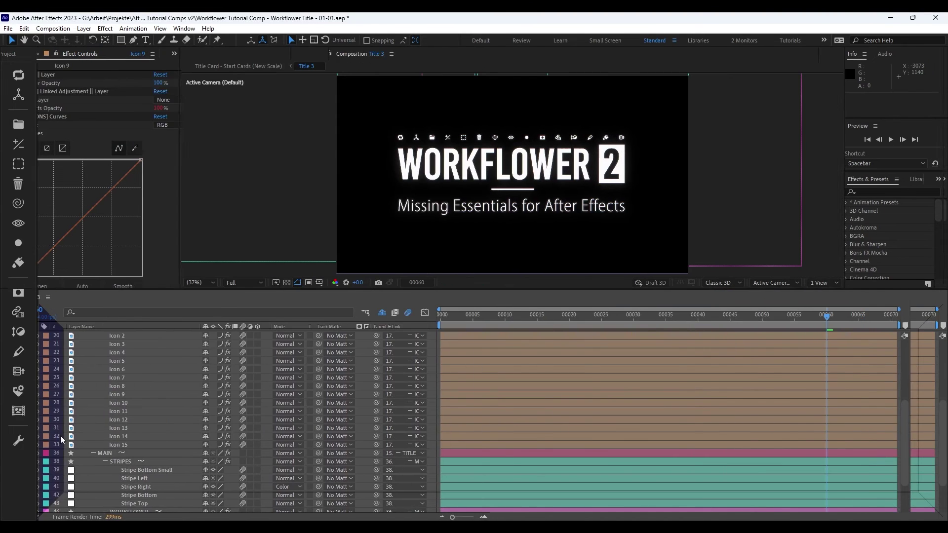
left_click_drag(475, 395, 73, 393)
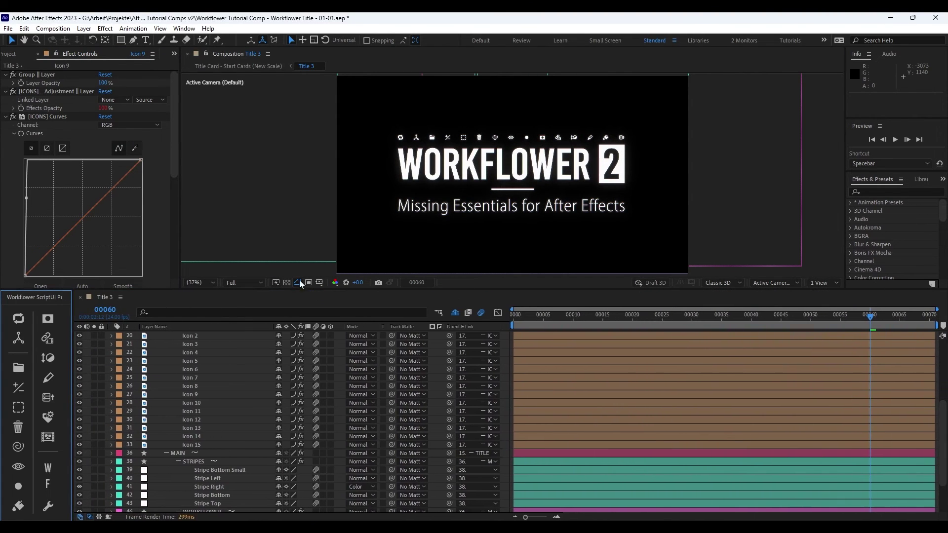
left_click_drag(221, 288, 224, 332)
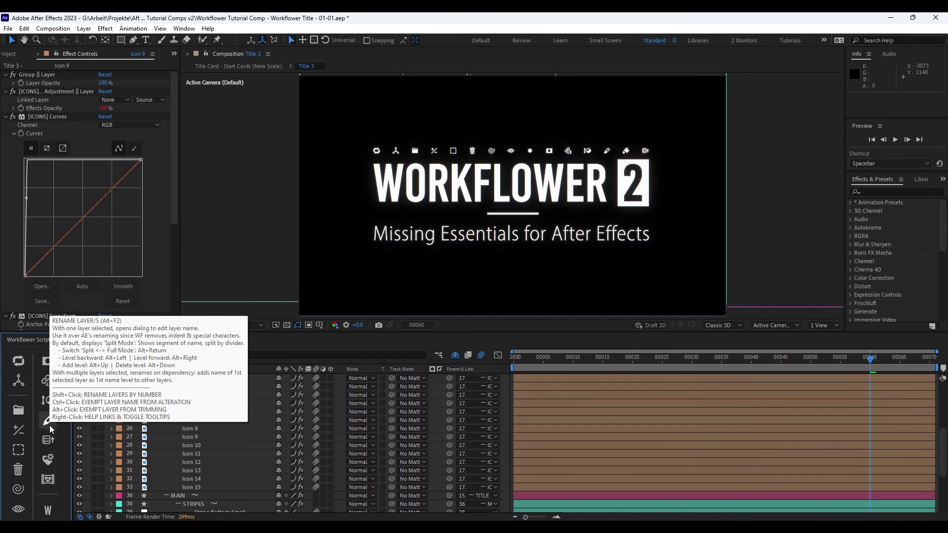
left_click_drag(110, 333, 112, 267)
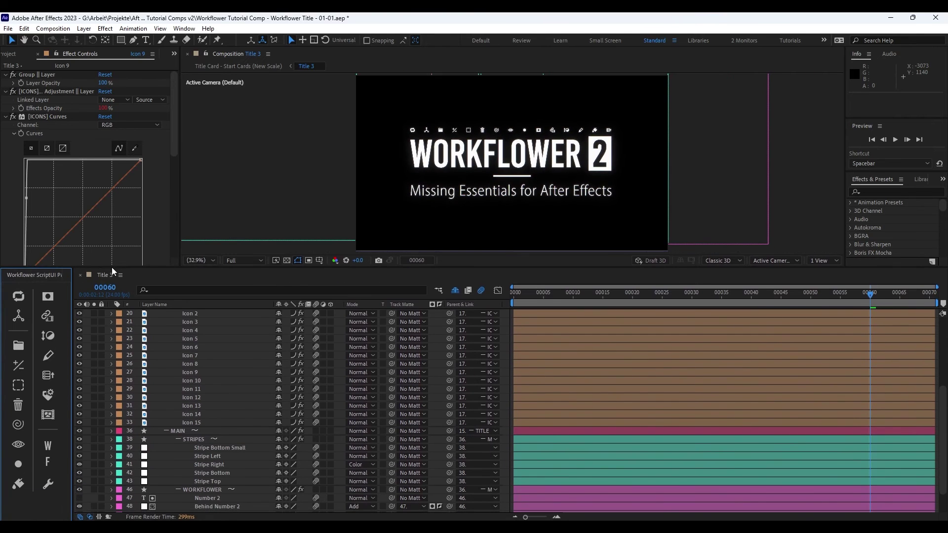
left_click(52, 486)
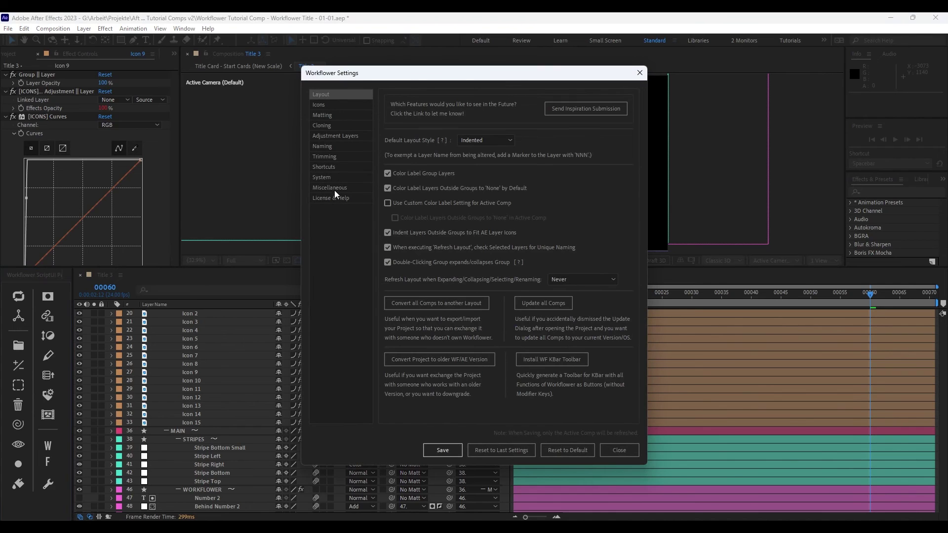
- Apply a reduced button set in Customize ScriptUI Buttons and save the Workflower settings
left_click(328, 189)
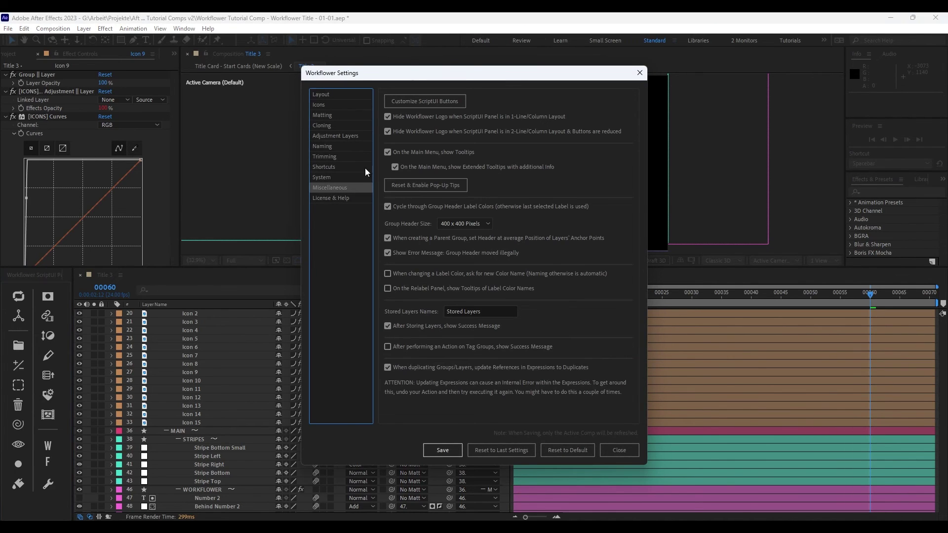
left_click(431, 102)
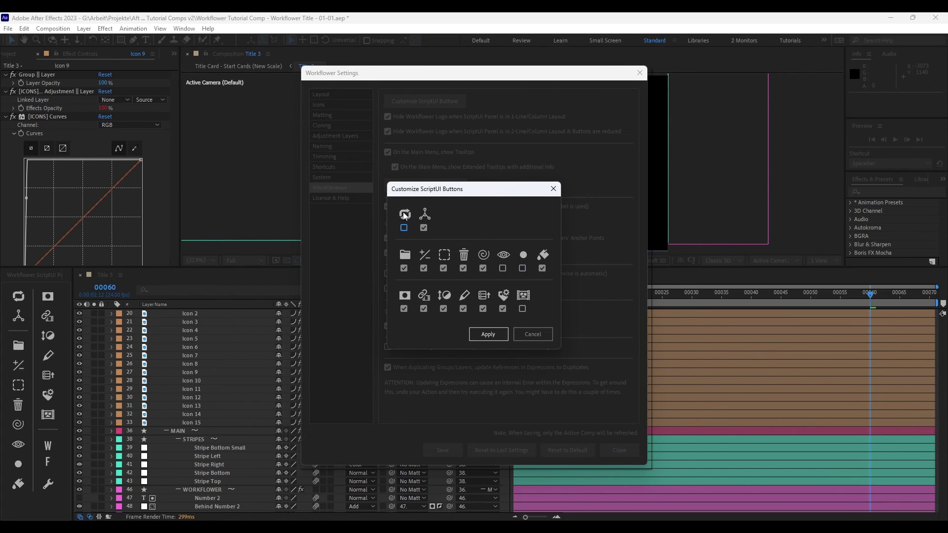
left_click(494, 335)
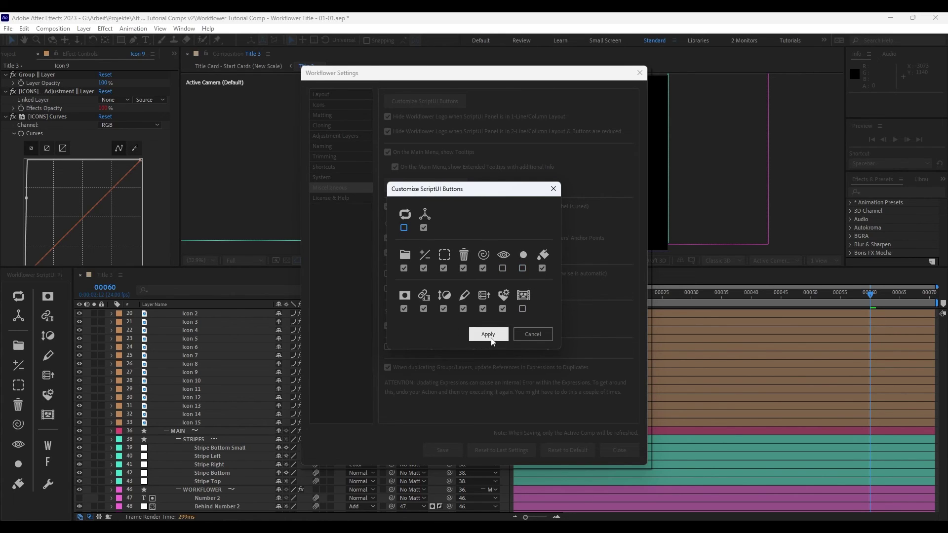
left_click(442, 450)
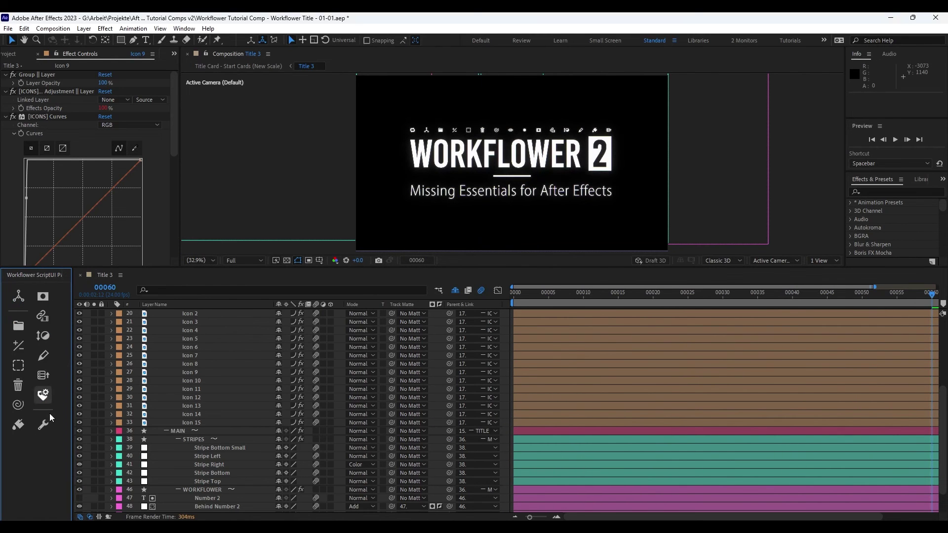
- Resize the viewer and Workflower panel, then reapply the customized buttons from Miscellaneous settings
left_click_drag(152, 271, 153, 342)
left_click_drag(70, 376, 65, 376)
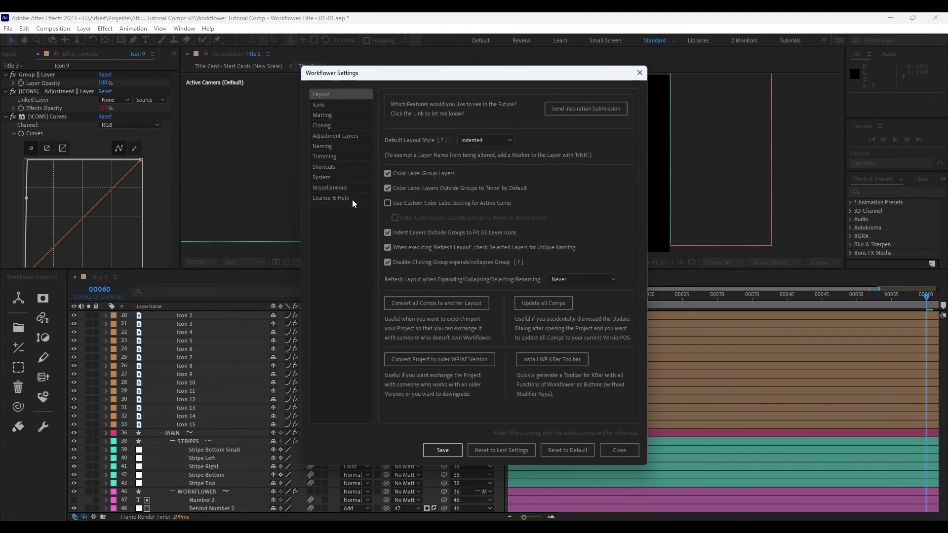
left_click(330, 187)
left_click(425, 102)
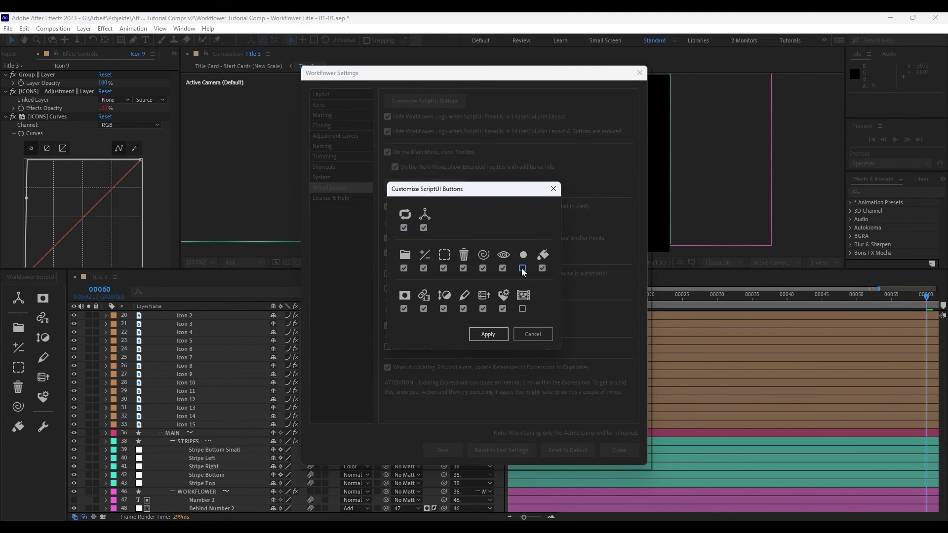
left_click(488, 334)
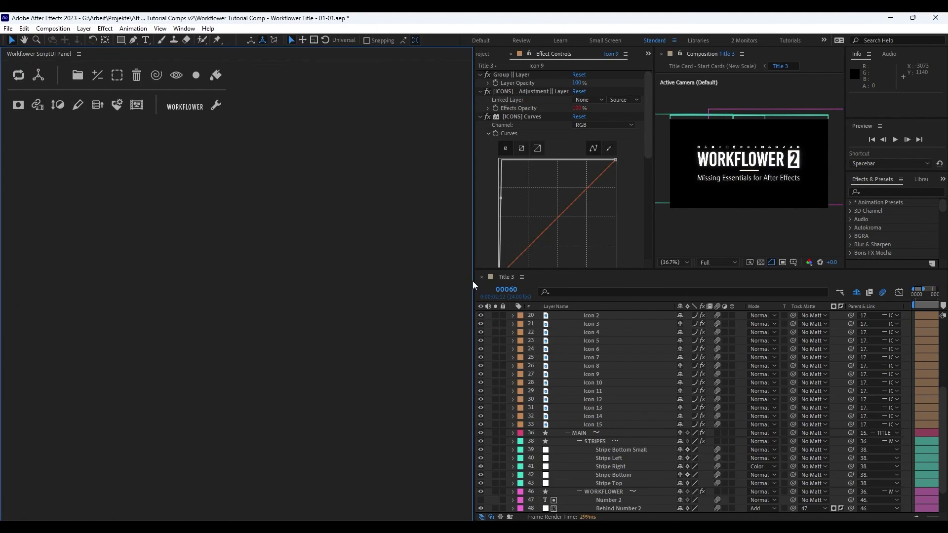
- Narrow the Workflower panel to one icon column and open, then dismiss, Icon 7's label palette
left_click_drag(473, 280, 40, 286)
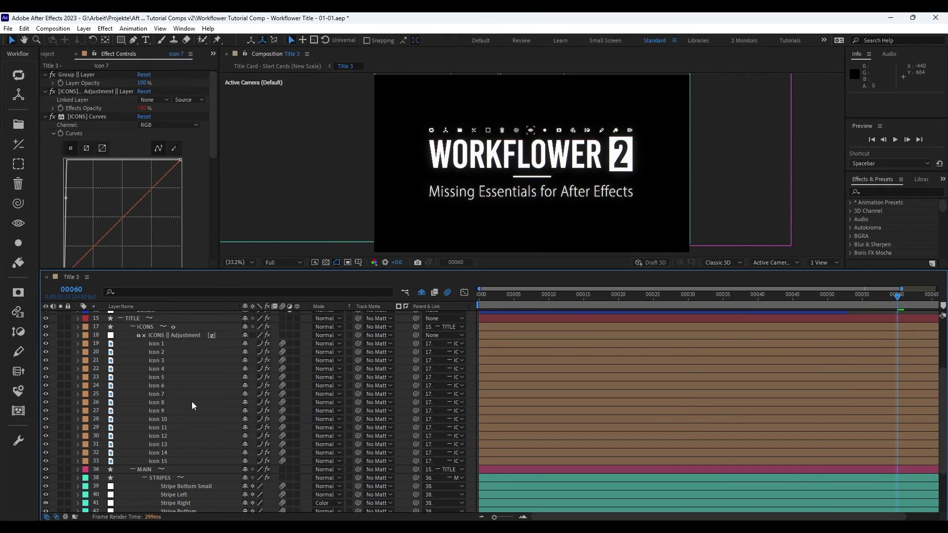
left_click(199, 391)
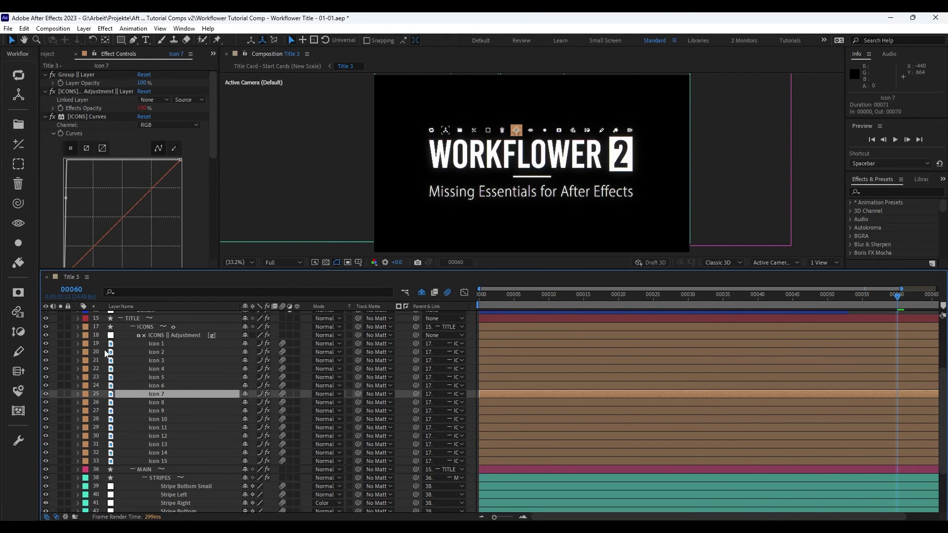
left_click(26, 265)
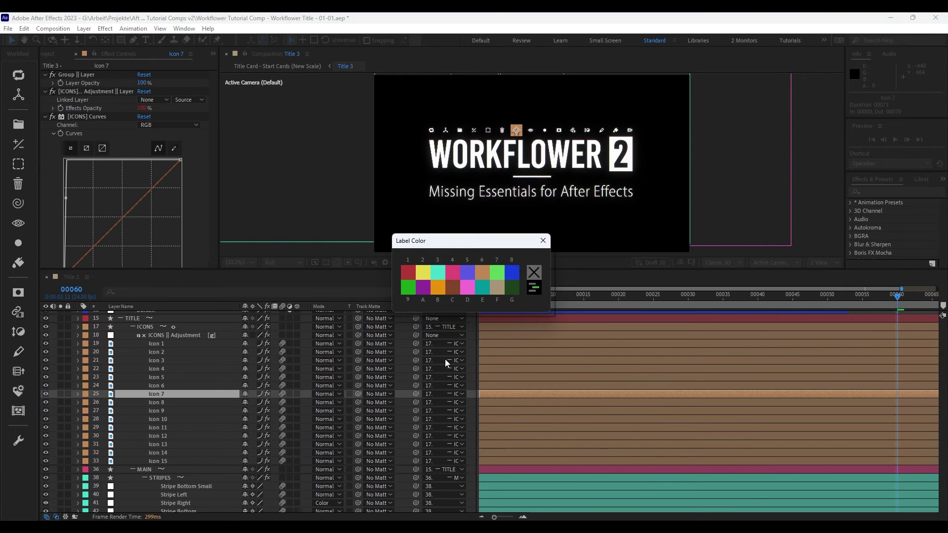
left_click_drag(468, 243, 120, 256)
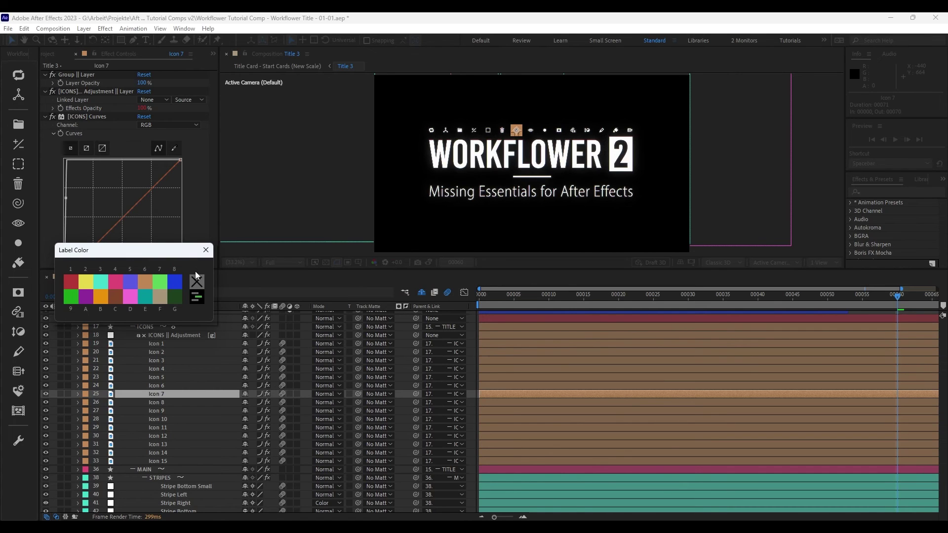
key("Escape")
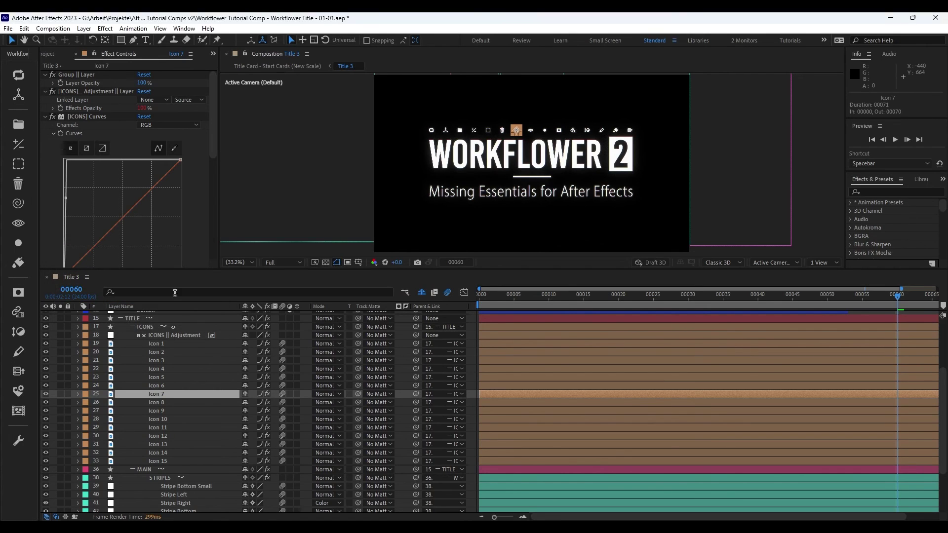
- Reopen the label colour palette, reposition it, and close it without choosing a colour
left_click(18, 263)
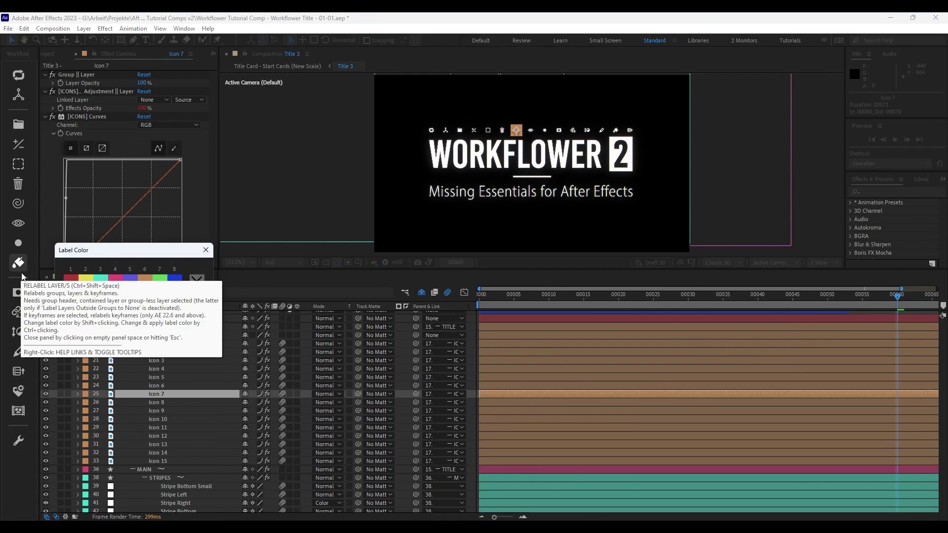
left_click_drag(121, 250, 117, 91)
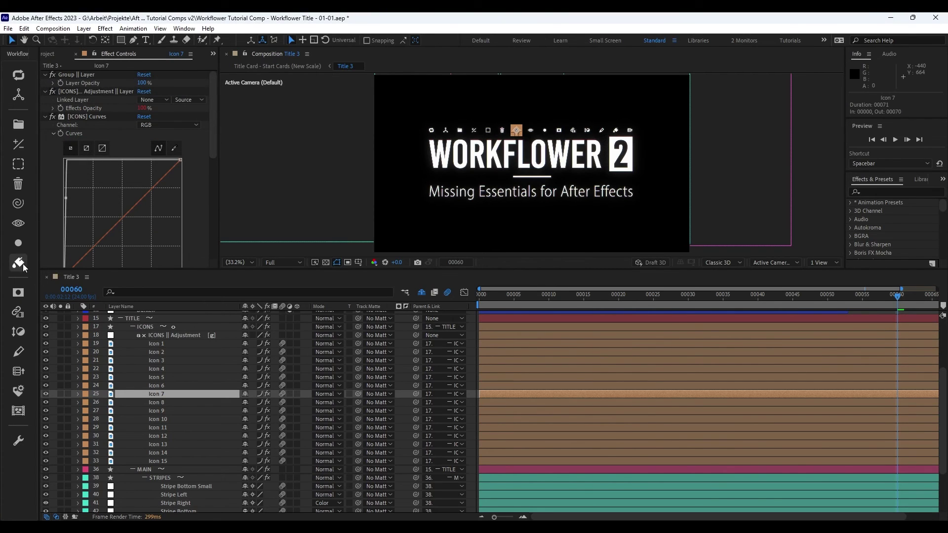
left_click_drag(143, 82, 143, 223)
left_click(203, 226)
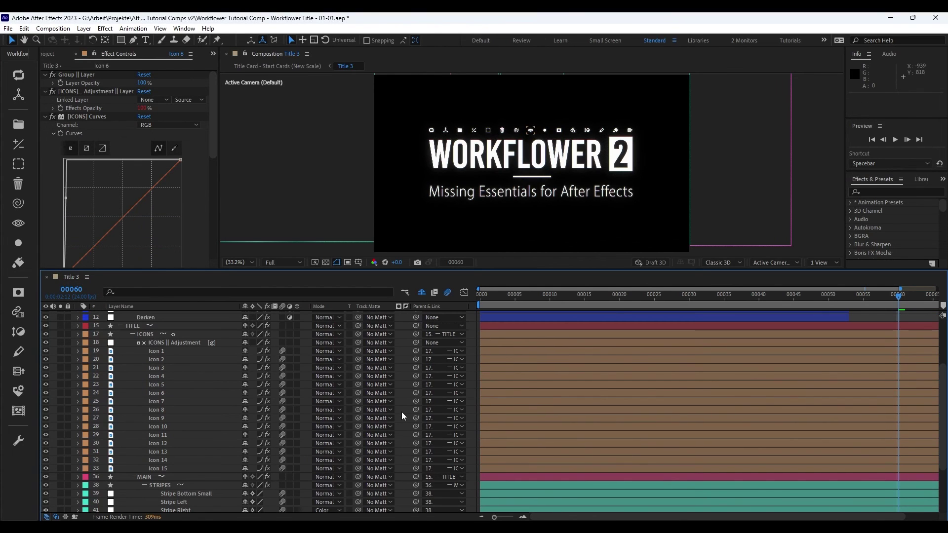
left_click(217, 401)
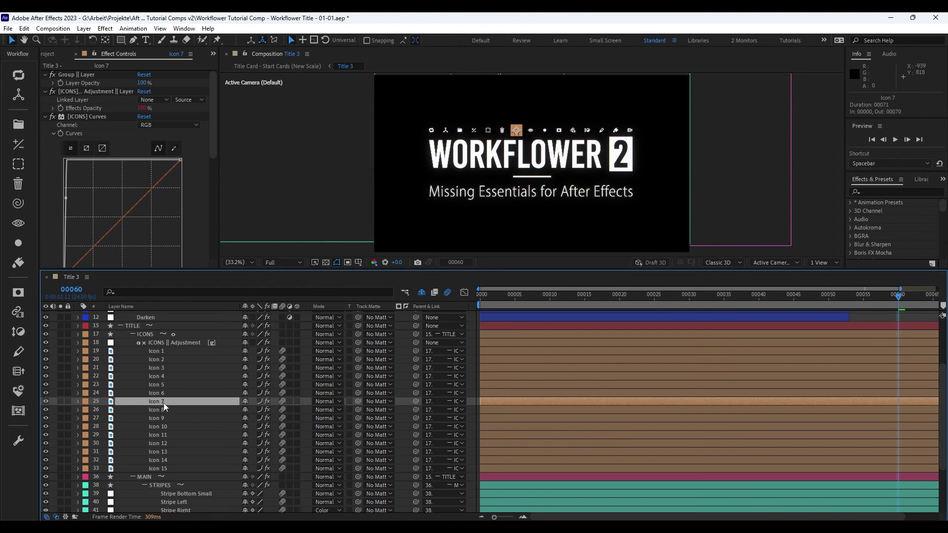
left_click(19, 412)
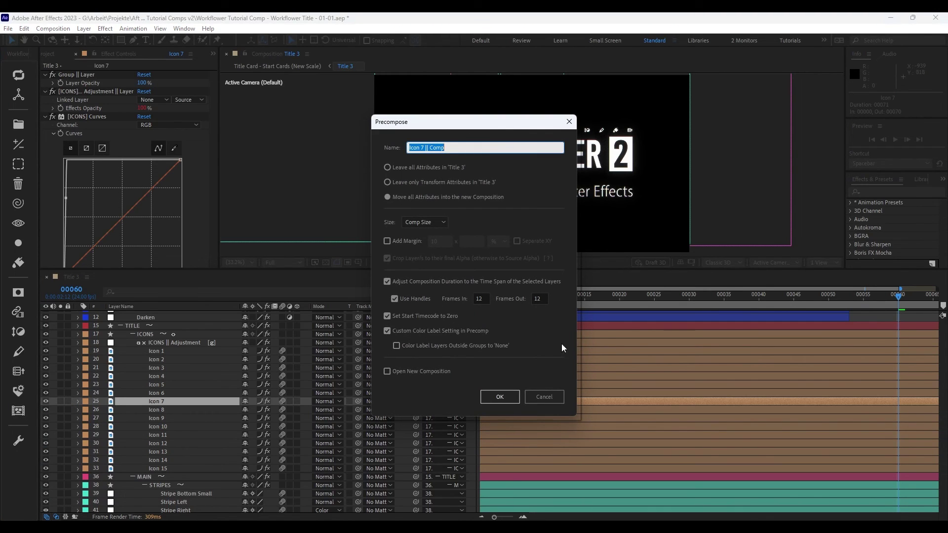
left_click(516, 398)
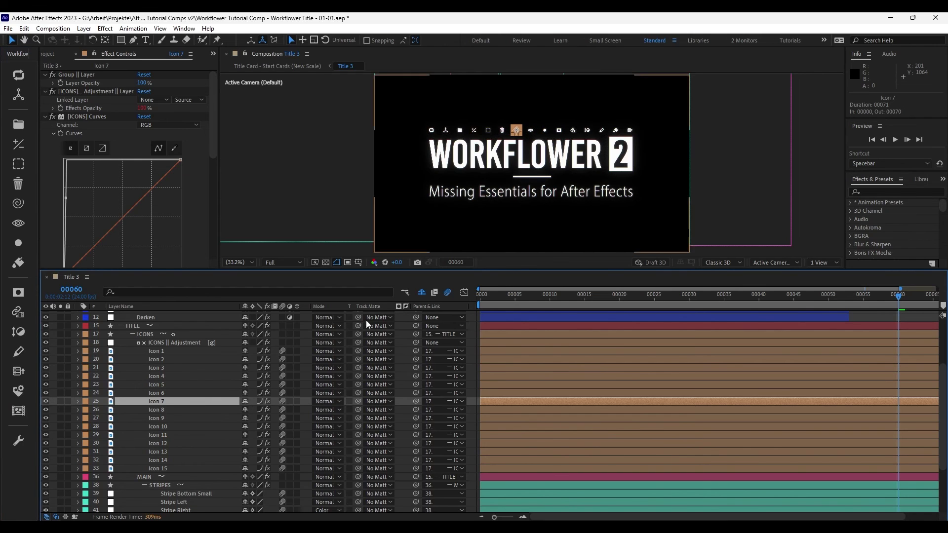
left_click(19, 413)
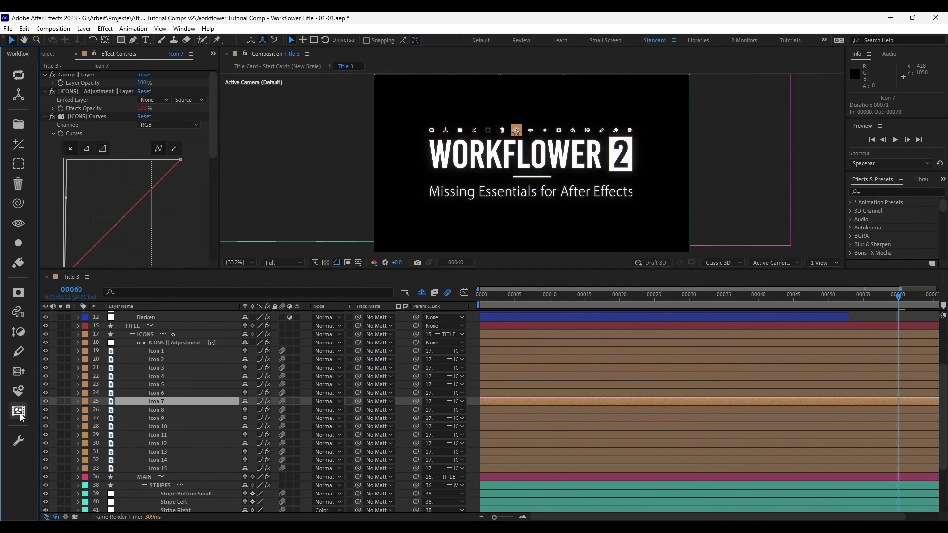
left_click(554, 397)
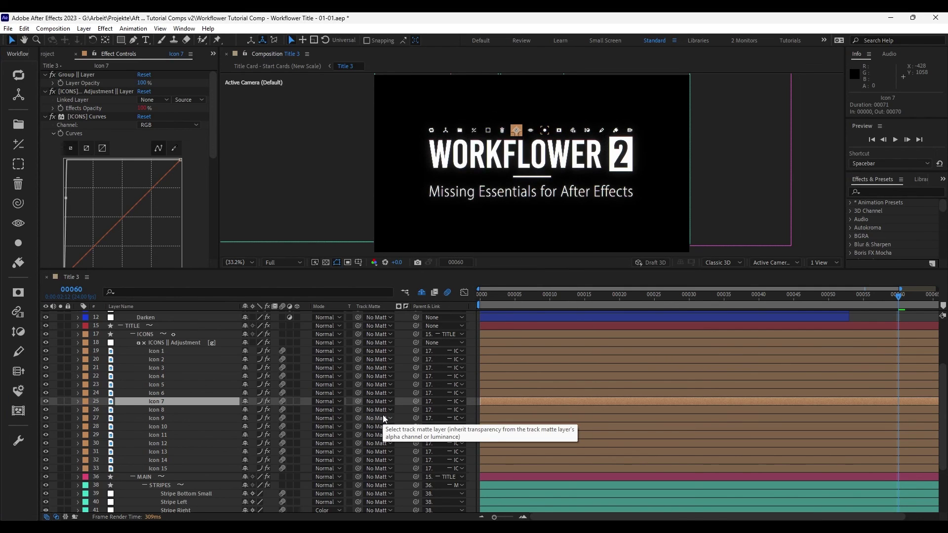
left_click(200, 406)
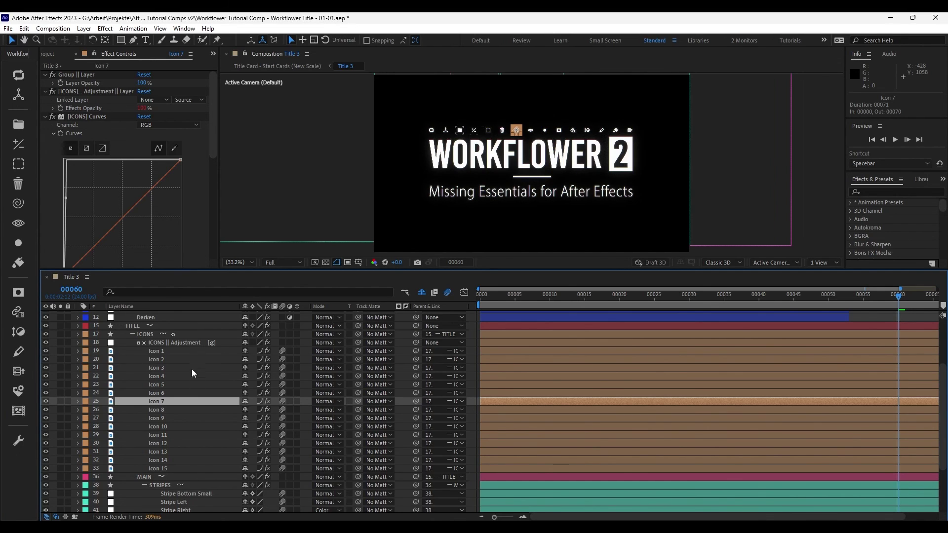
- Restart the Workflower ScriptUI panel from its right-click menu
right_click(32, 203)
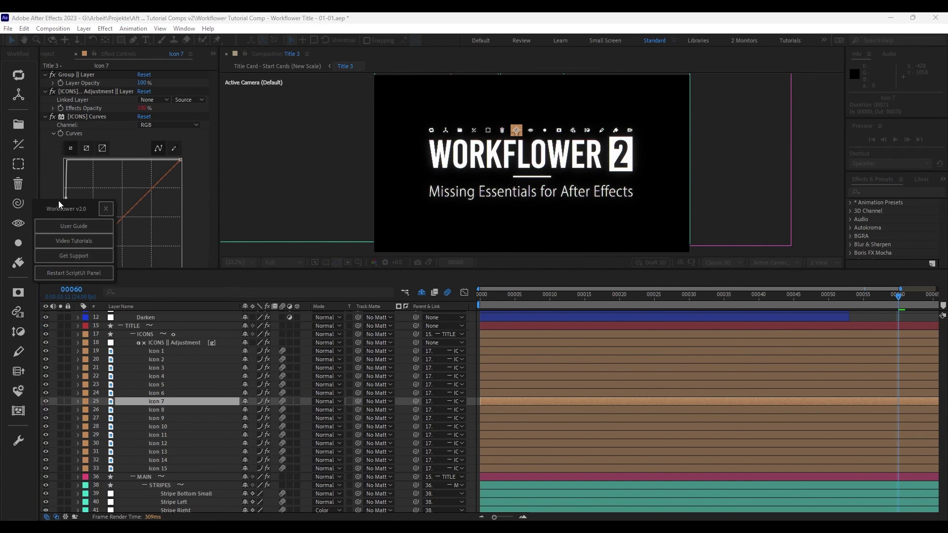
left_click(106, 209)
right_click(32, 219)
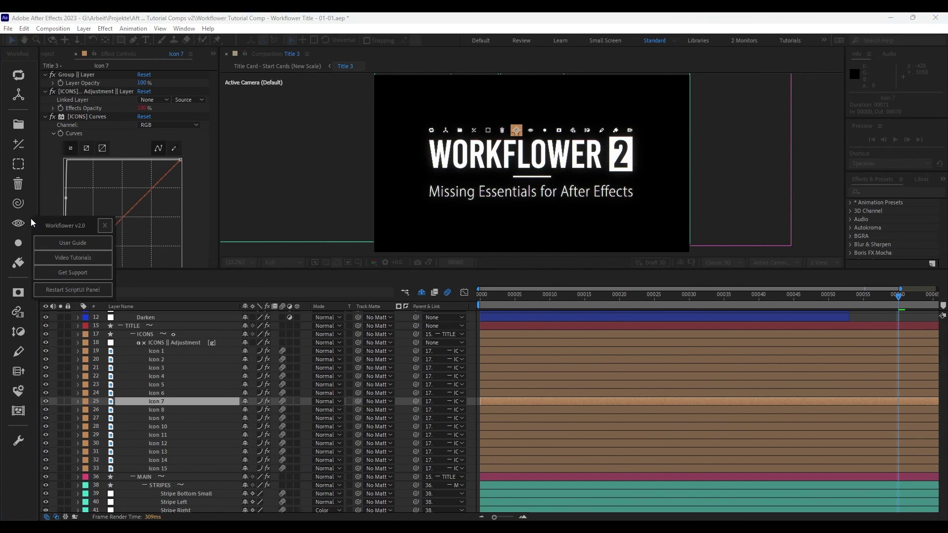
left_click(83, 293)
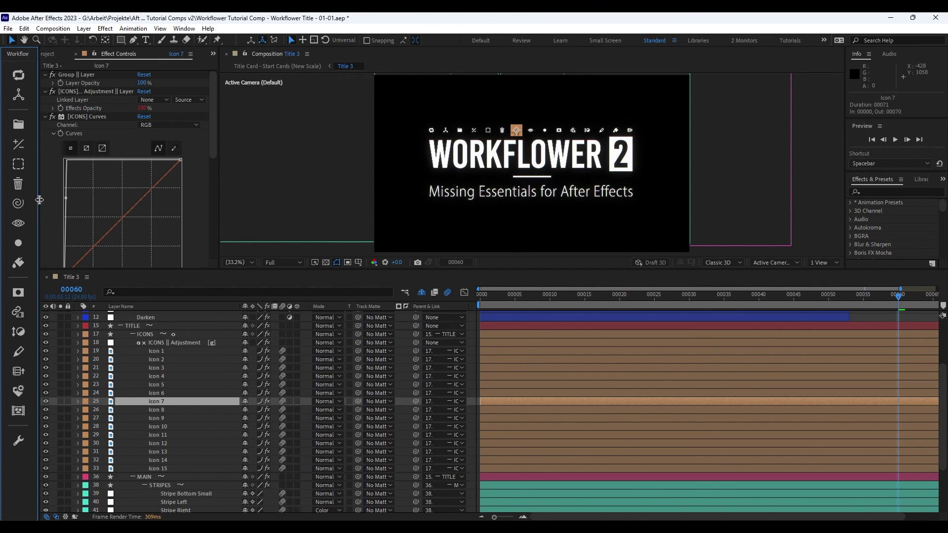
- Widen the Workflower panel to two icon columns and check its options and the Window menu
left_click_drag(39, 204, 100, 195)
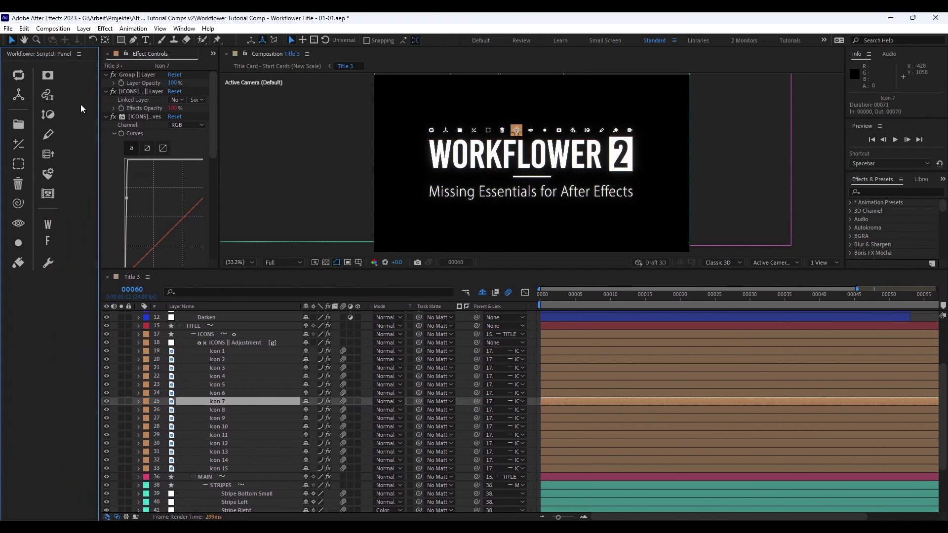
left_click(79, 53)
left_click(73, 97)
left_click(185, 28)
left_click(50, 438)
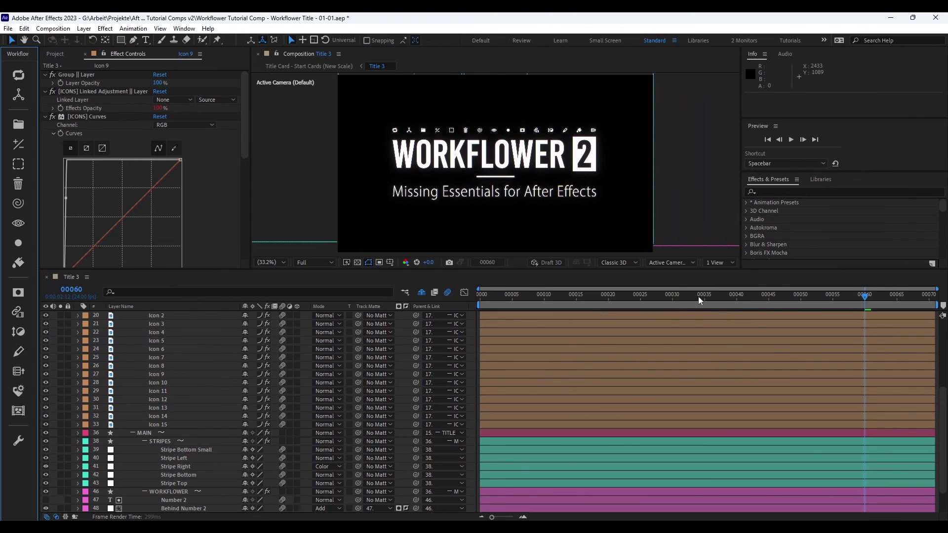
- With Icon 5 selected, show the Merge Mattes tooltip and open the Create Matte guide page
left_click(405, 386)
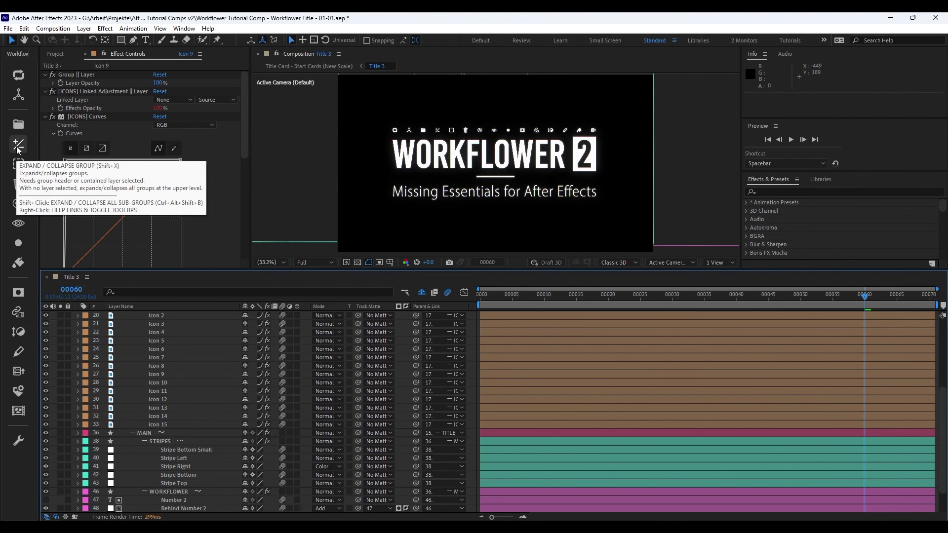
left_click(143, 342)
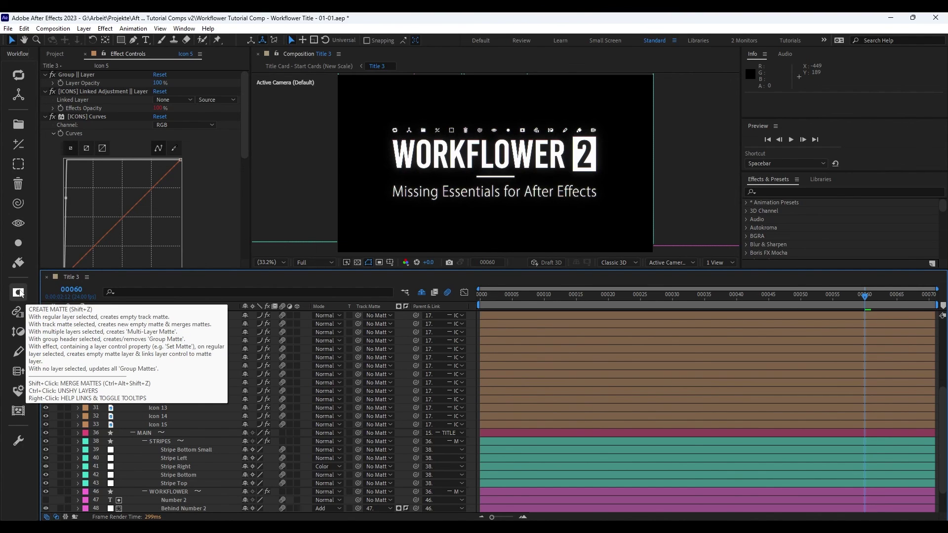
key("shift")
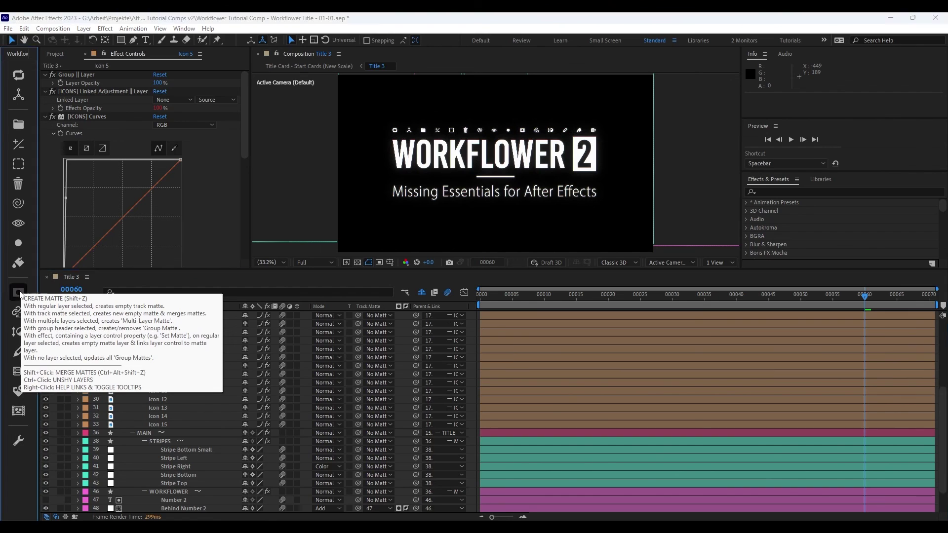
right_click(19, 294)
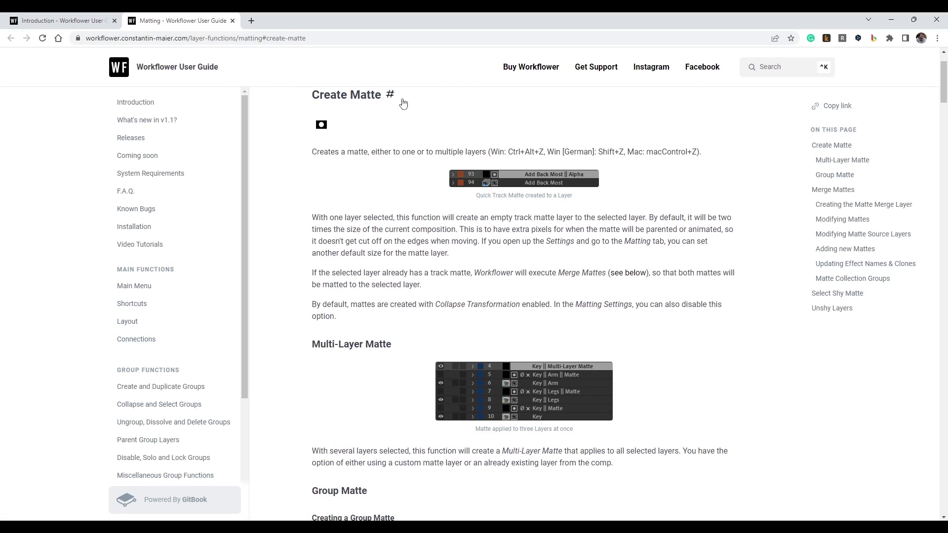
- Scroll through the Create Matte section, then minimize Chrome to return to After Effects
scroll(437, 107, "down", 3)
left_click(891, 19)
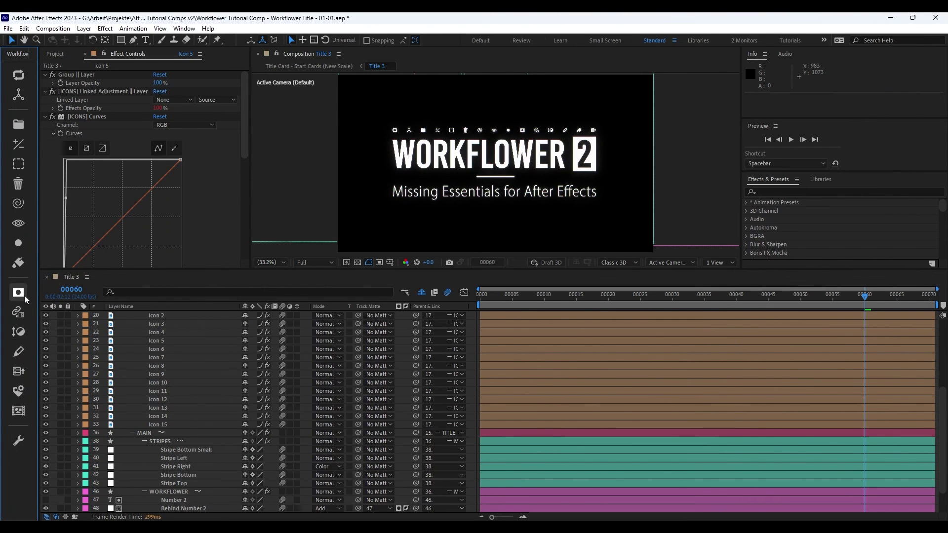
- Open the Create Matte button's Video Tutorial Chapter link in the browser
mouse_move(26, 300)
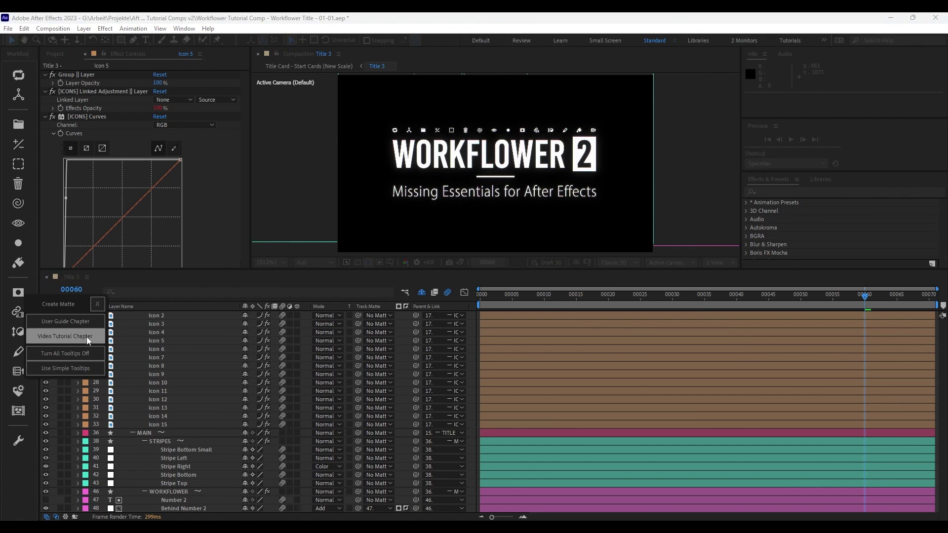
left_click(73, 340)
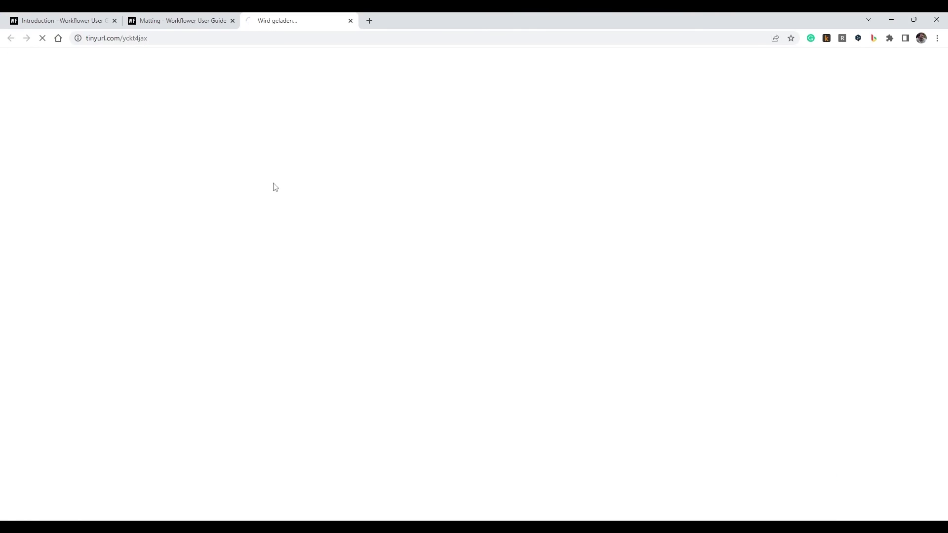